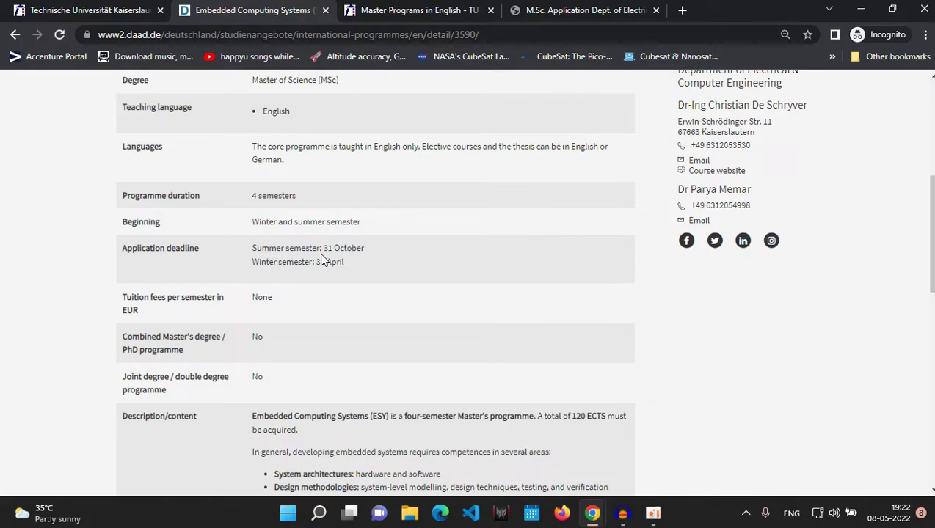
Highlight the ESY programme's summer and winter application deadlines
left_click_drag(353, 264, 242, 249)
left_click(48, 268)
scroll(83, 251, "down", 4)
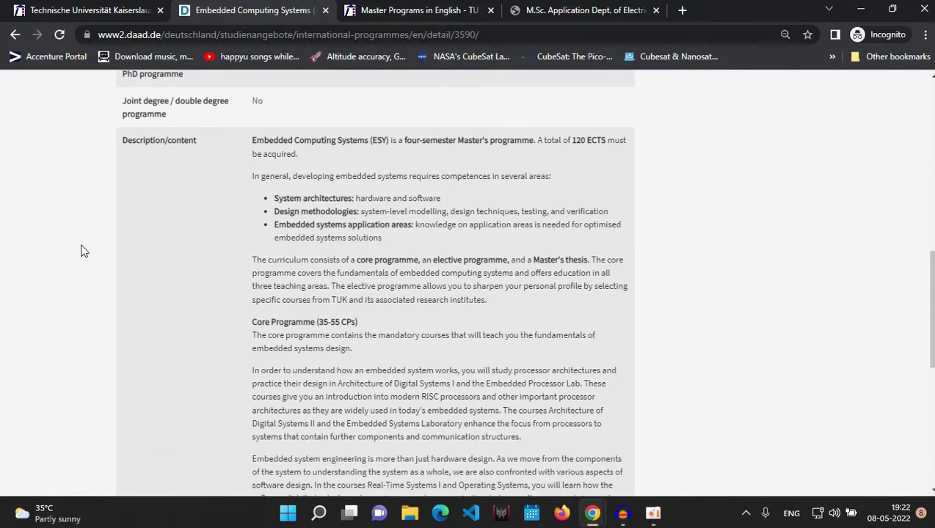
scroll(83, 251, "down", 7)
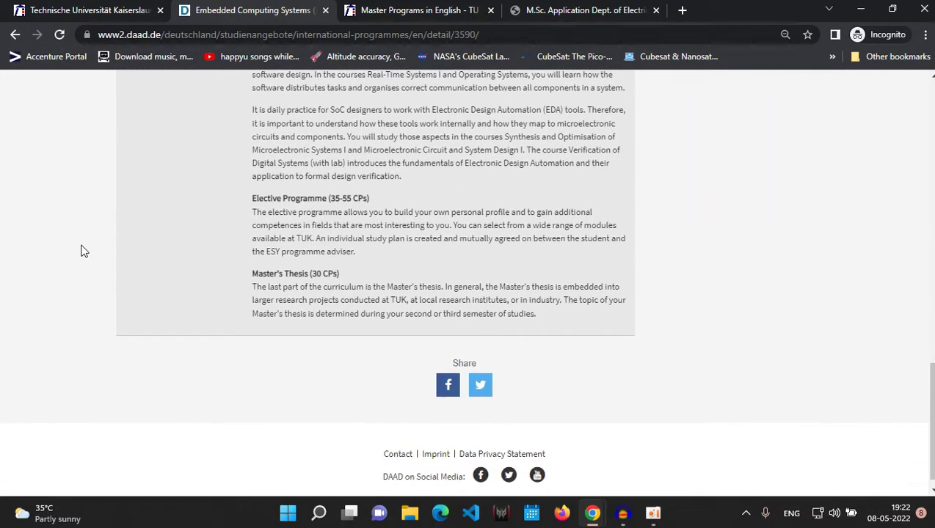
scroll(81, 251, "up", 15)
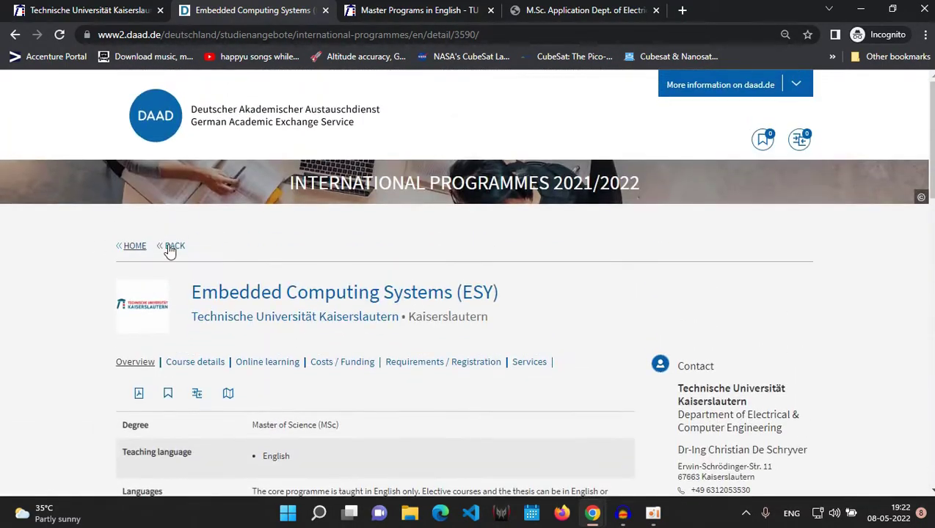
Show the Costs / Funding details and highlight the 'None' tuition fee
left_click(357, 364)
scroll(81, 339, "down", 3)
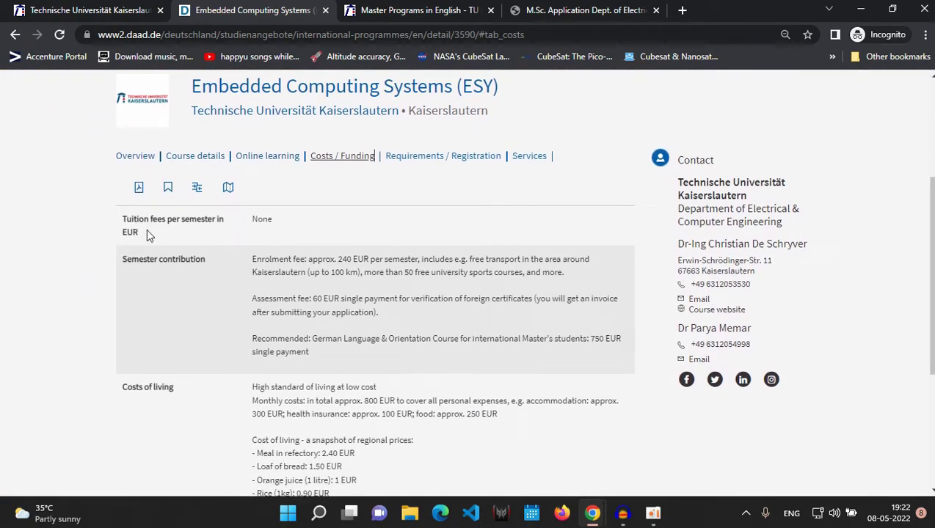
double_click(257, 219)
left_click(67, 295)
scroll(53, 297, "down", 2)
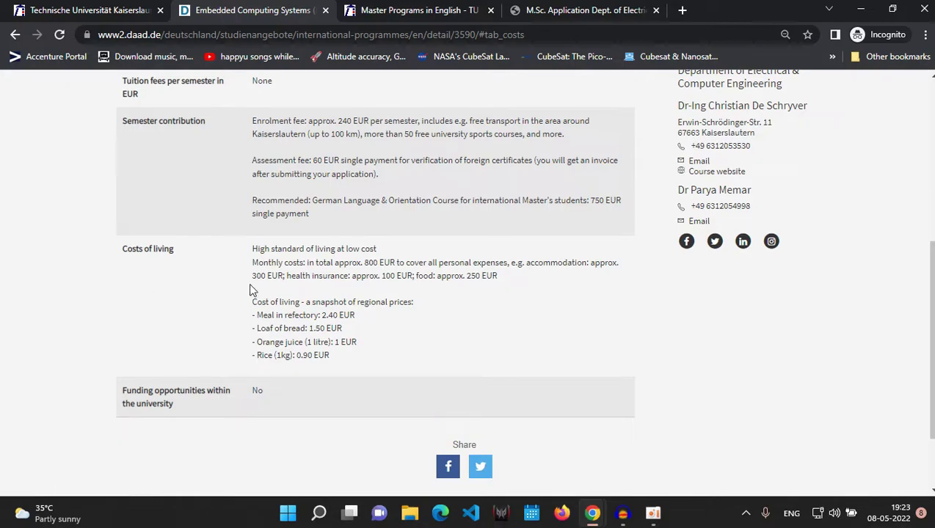
scroll(635, 323, "up", 5)
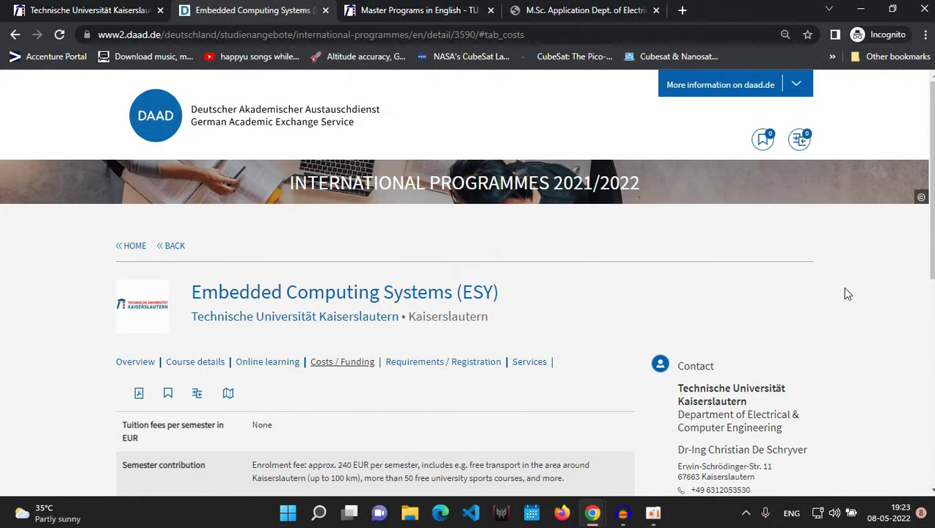
Open the ESY course website, esy.eit.uni-kl.de, in a new tab from the Contact box
scroll(632, 417, "down", 4)
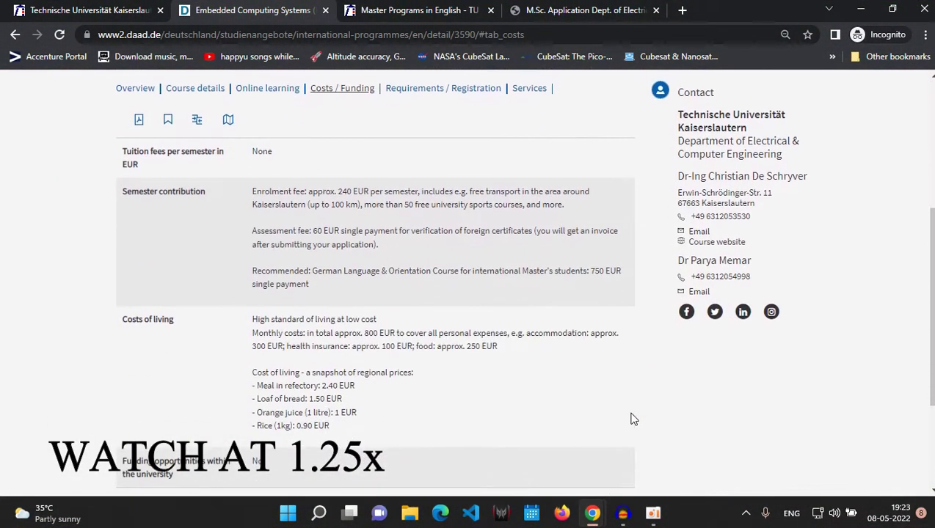
scroll(661, 382, "down", 1)
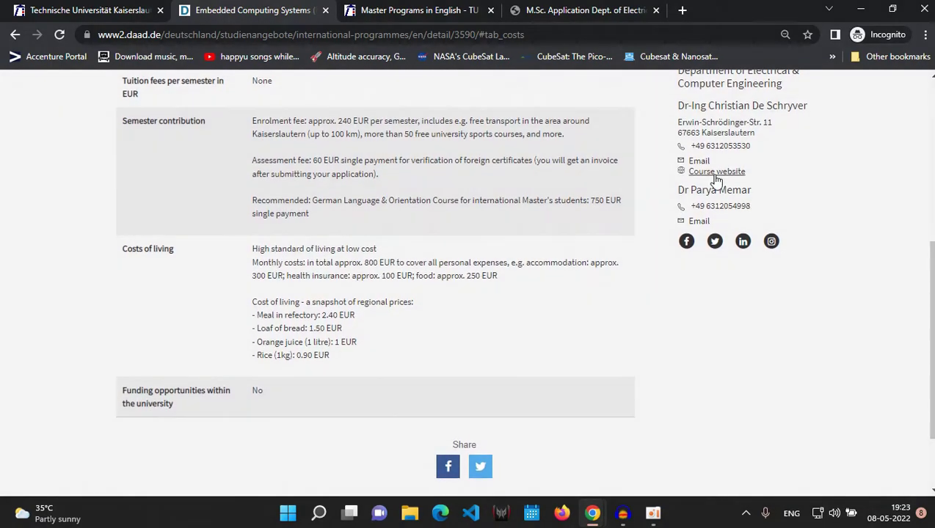
left_click(715, 173)
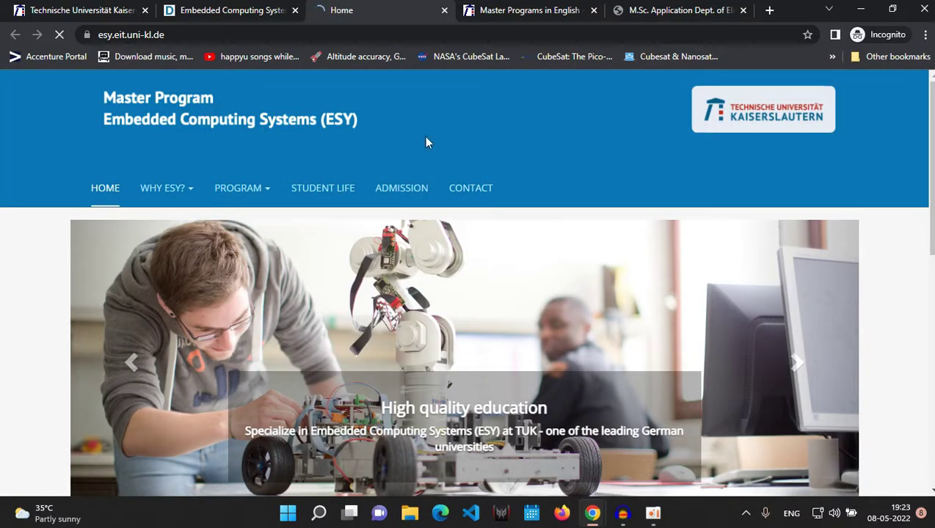
Open the ESY site's Why ESY? page, then return to the Master Programs in English overview
scroll(315, 364, "down", 10)
scroll(314, 367, "down", 1)
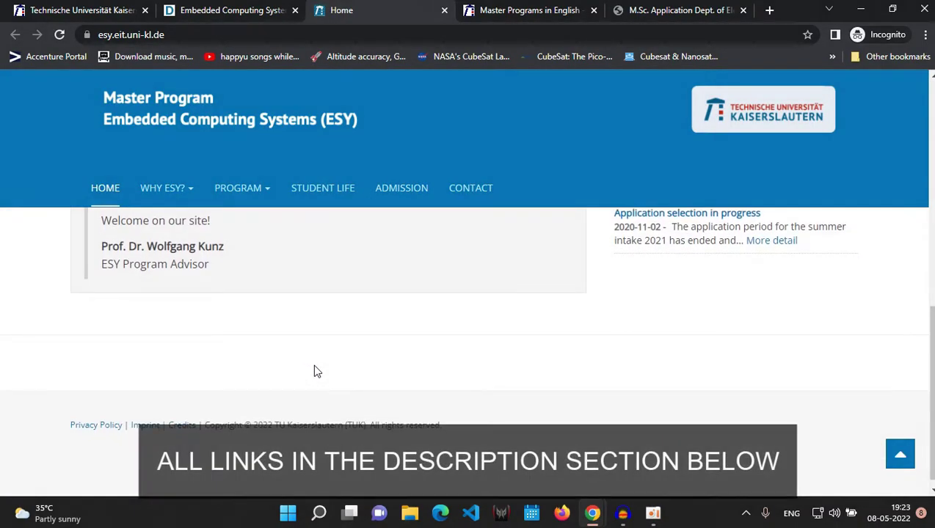
scroll(314, 369, "up", 10)
scroll(314, 371, "down", 5)
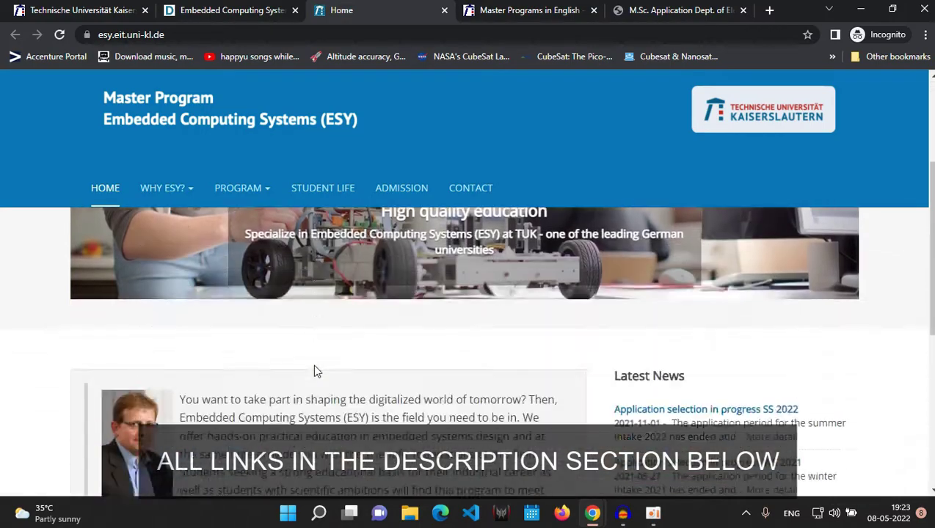
mouse_move(179, 188)
left_click(188, 247)
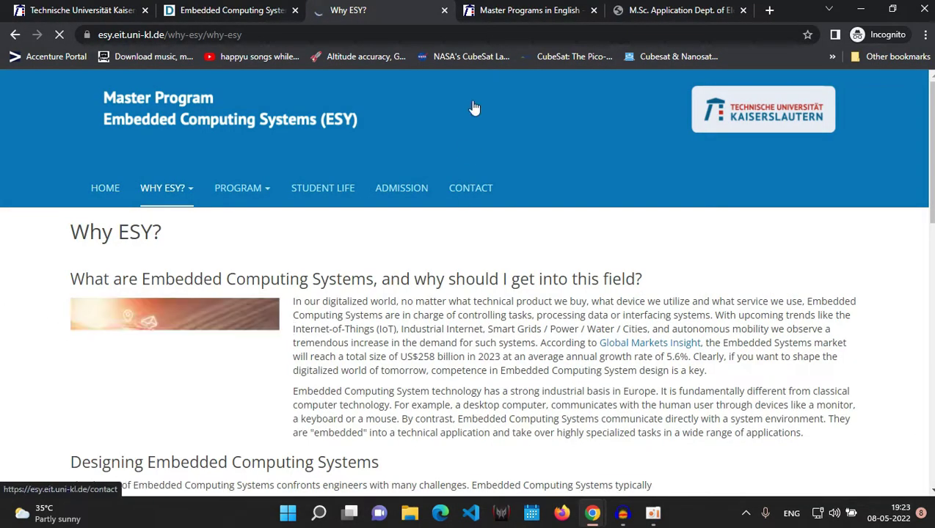
left_click(493, 13)
scroll(37, 322, "down", 4)
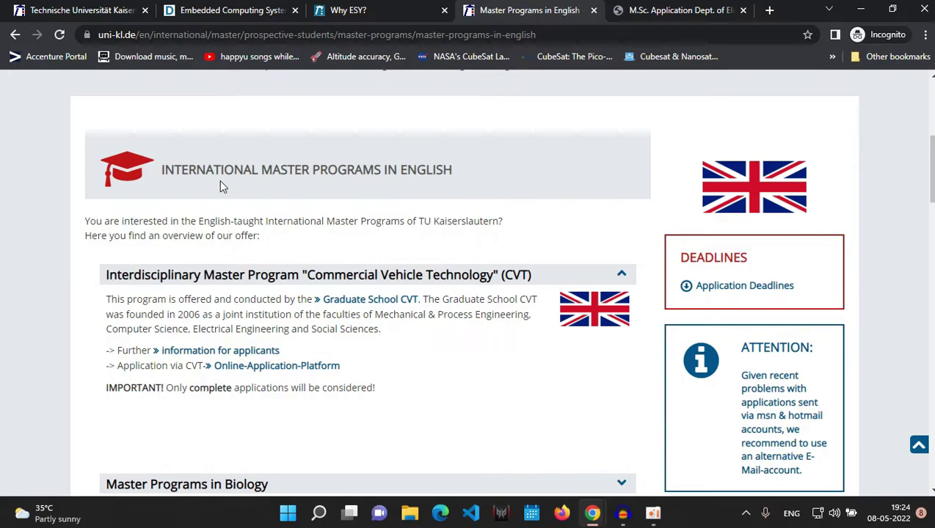
scroll(205, 214, "down", 4)
scroll(204, 215, "up", 4)
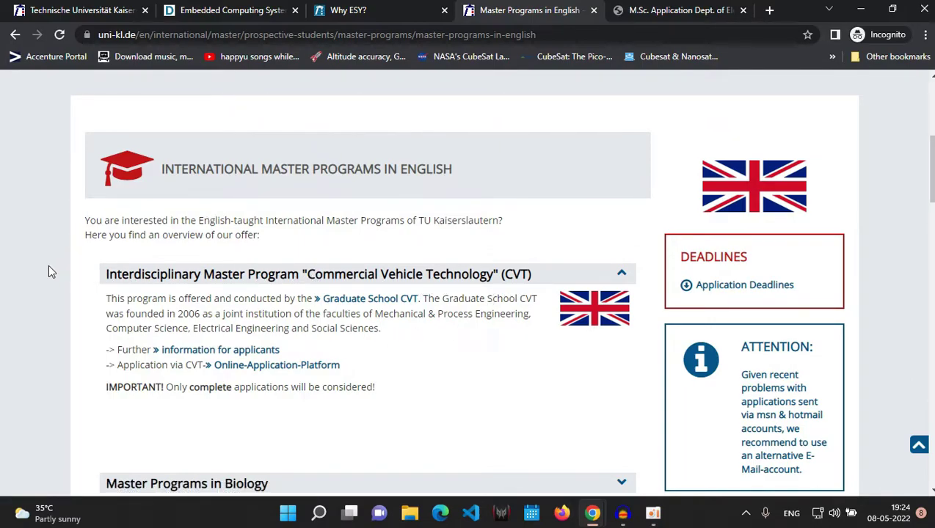
left_click_drag(375, 314, 107, 298)
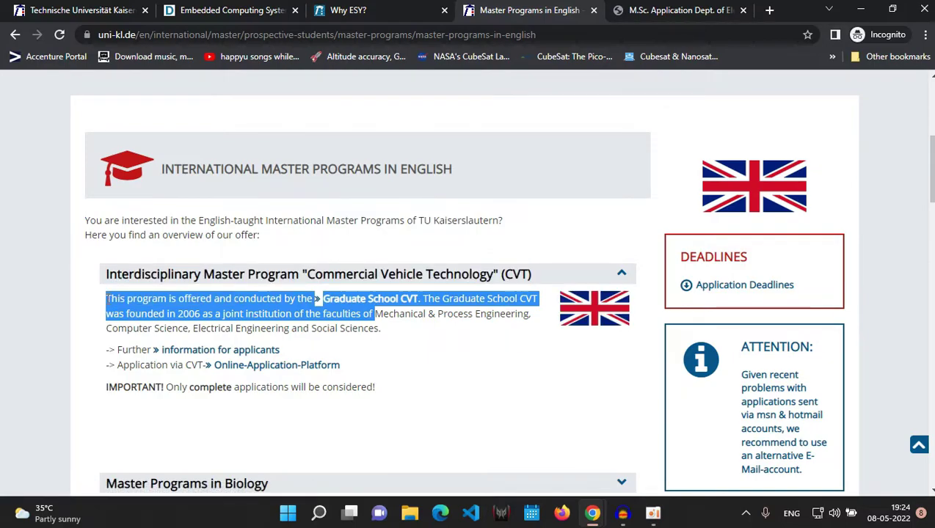
left_click(40, 325)
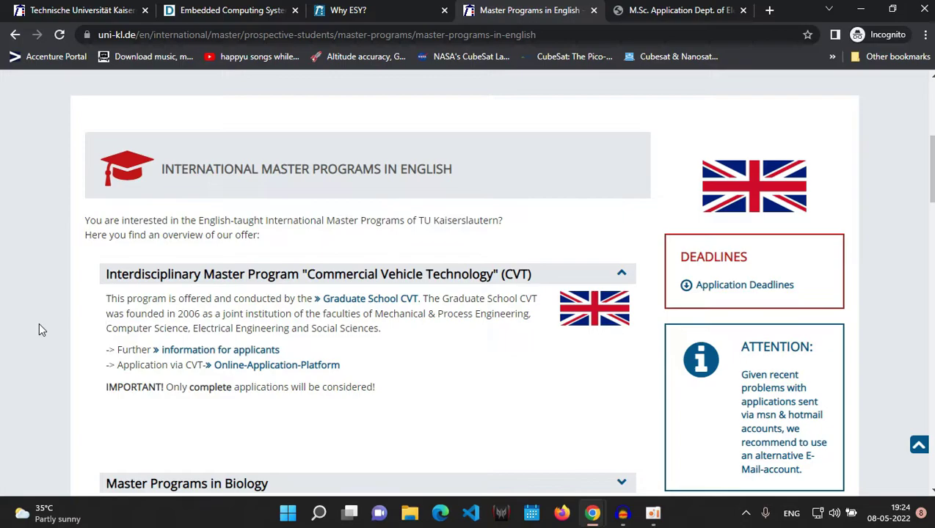
Scroll to Electrical & Computer Engineering and highlight the EMECS programme title
scroll(12, 331, "down", 3)
scroll(12, 331, "down", 7)
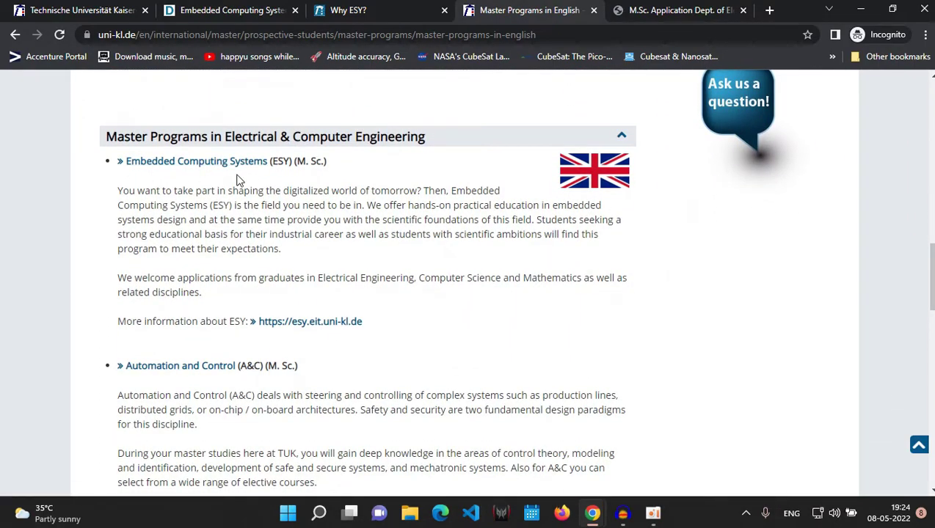
scroll(63, 313, "down", 2)
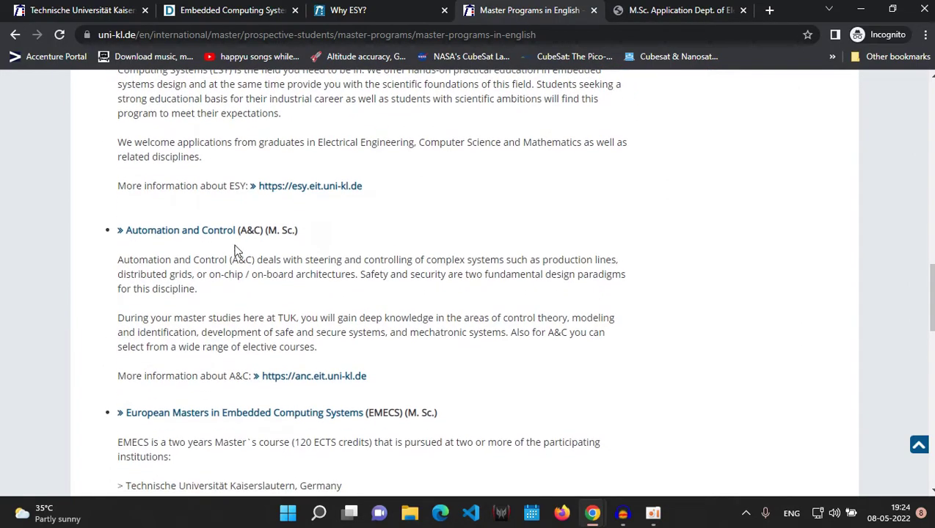
scroll(212, 255, "down", 2)
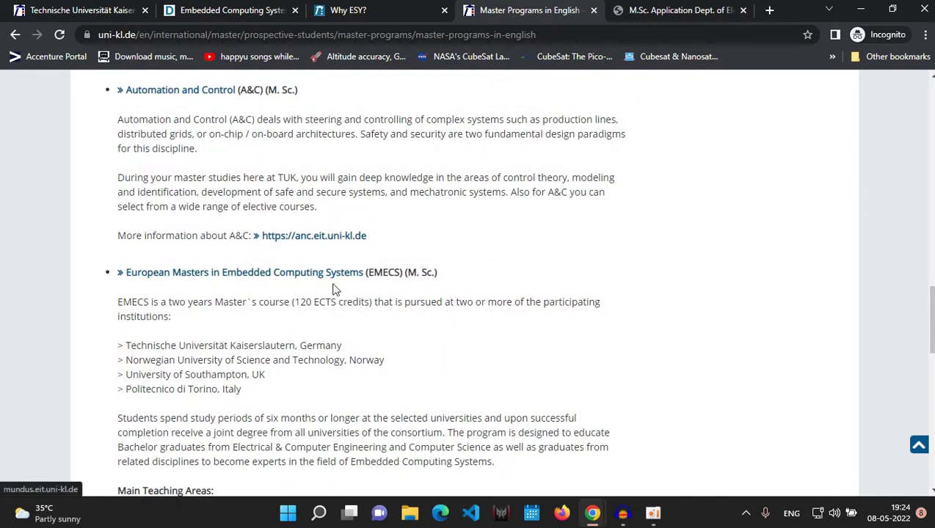
triple_click(127, 275)
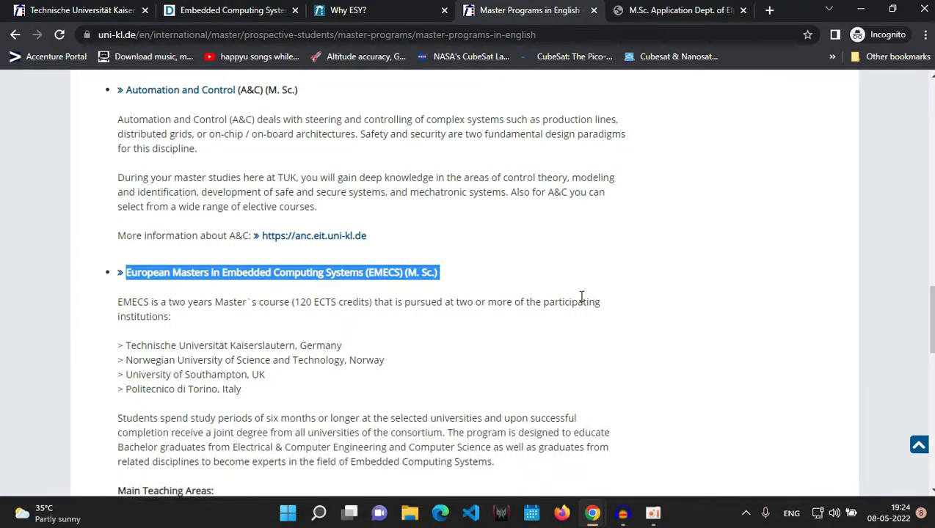
left_click(589, 297)
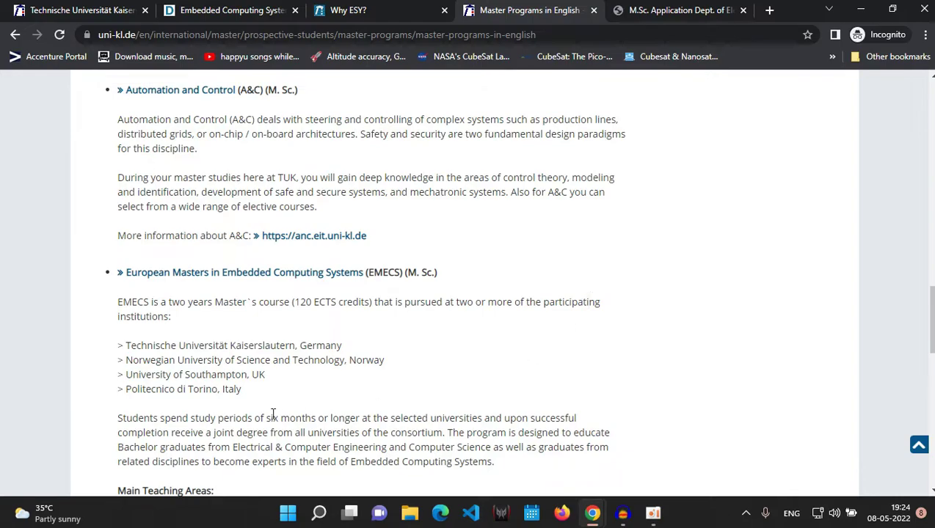
Highlight the four EMECS partner universities
left_click_drag(247, 400, 118, 346)
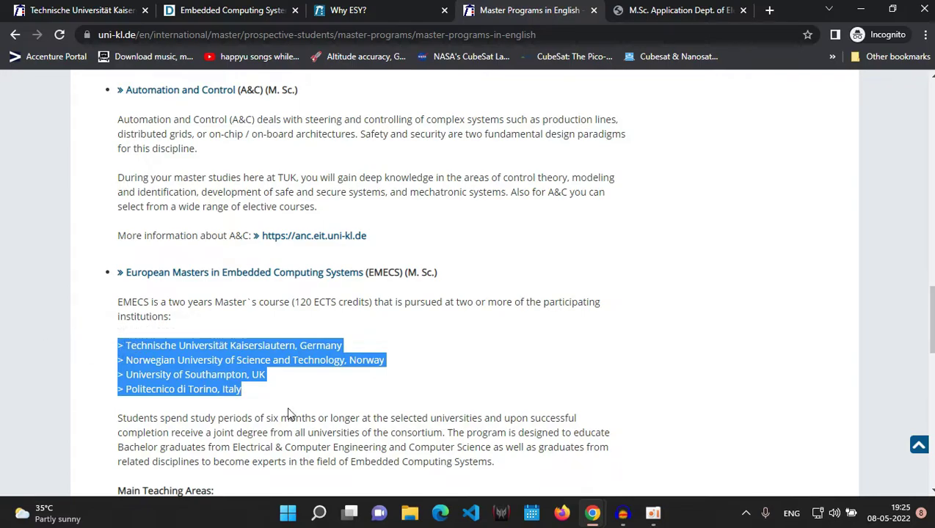
left_click(263, 393)
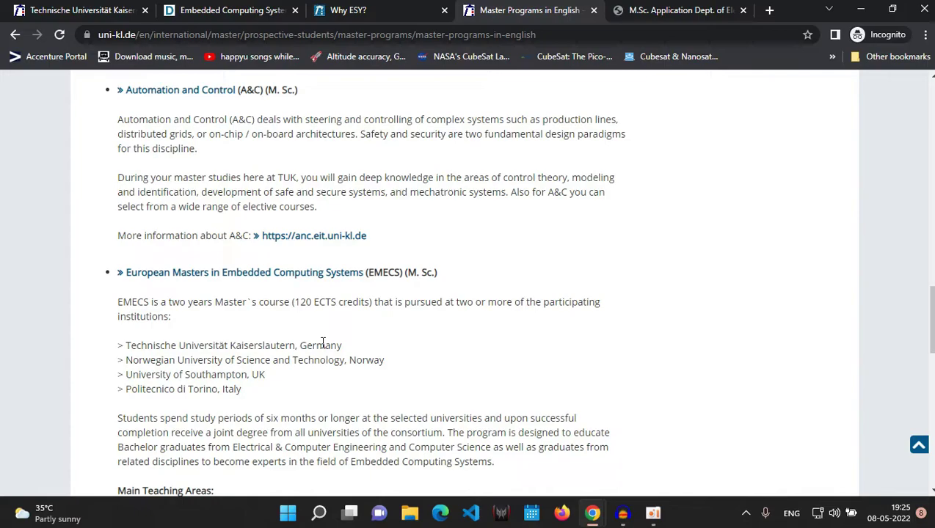
scroll(323, 344, "down", 1)
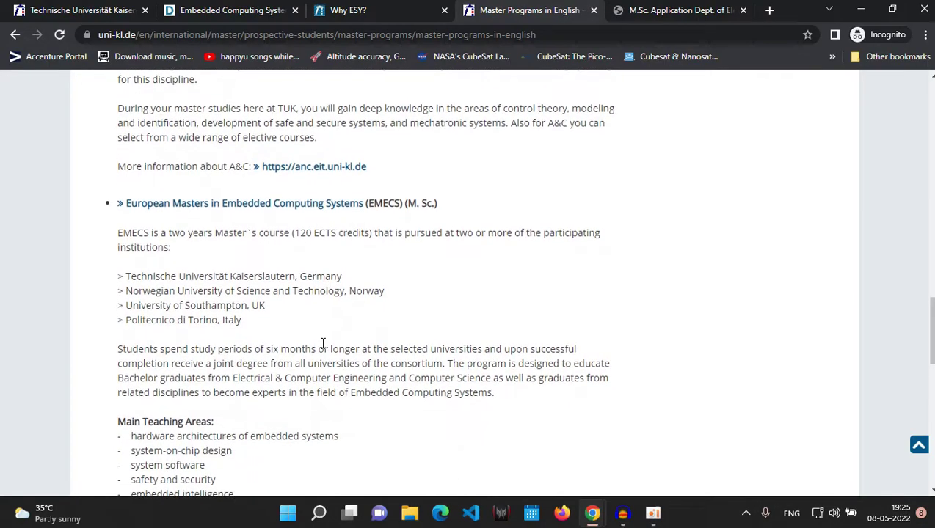
left_click_drag(243, 321, 110, 277)
left_click(60, 249)
Switch to the M.Sc. application portal showing the application status Received
scroll(52, 267, "down", 4)
scroll(51, 268, "up", 5)
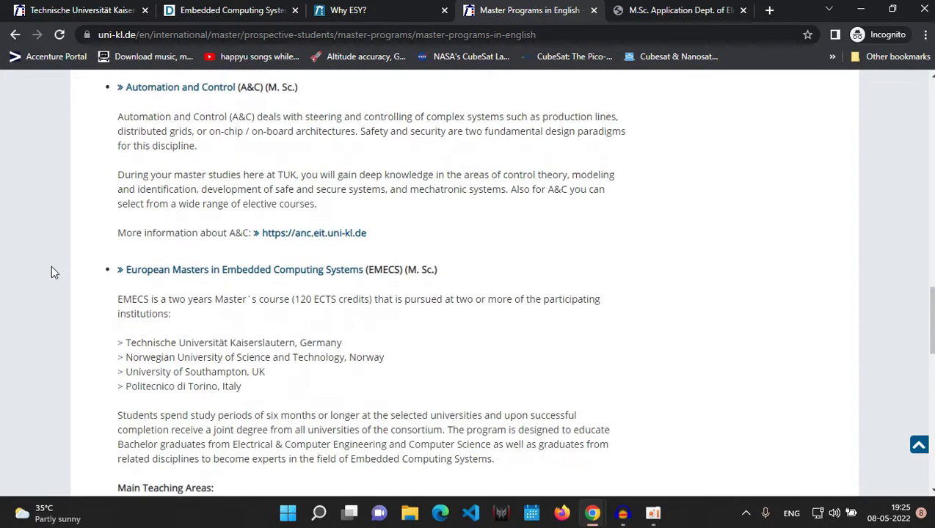
scroll(334, 374, "up", 6)
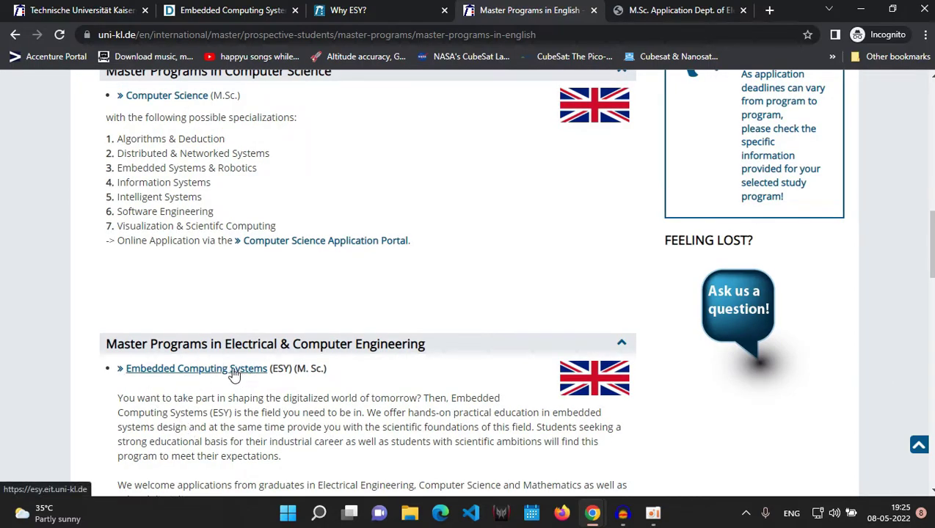
left_click(691, 17)
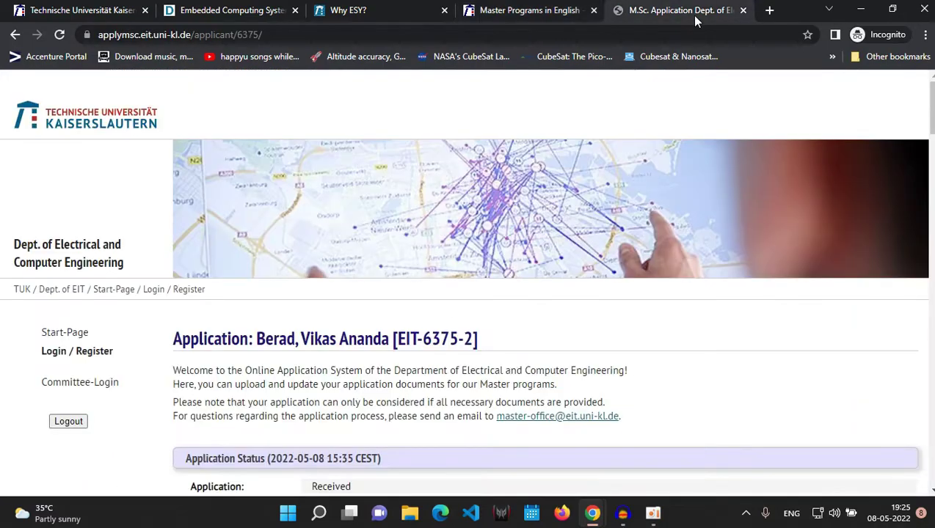
Log out of the portal and view the new applicant registration form
left_click(74, 433)
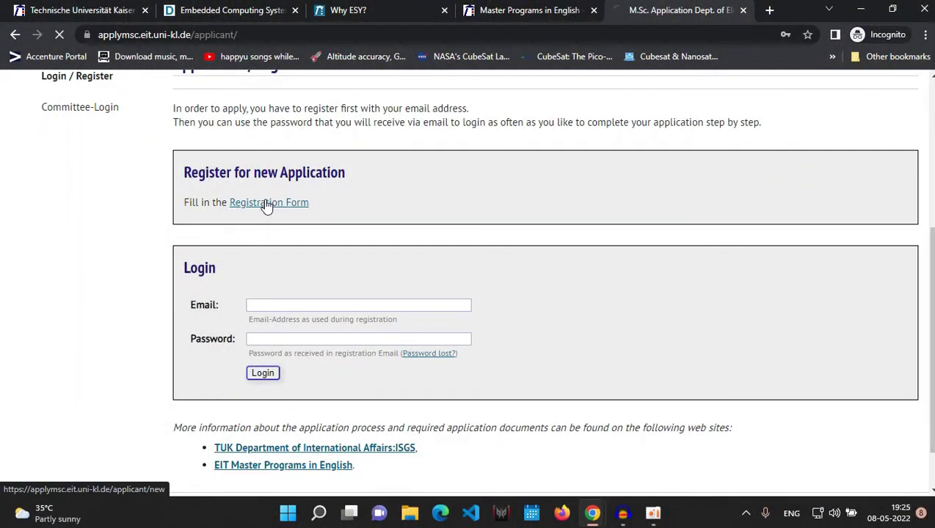
left_click(268, 203)
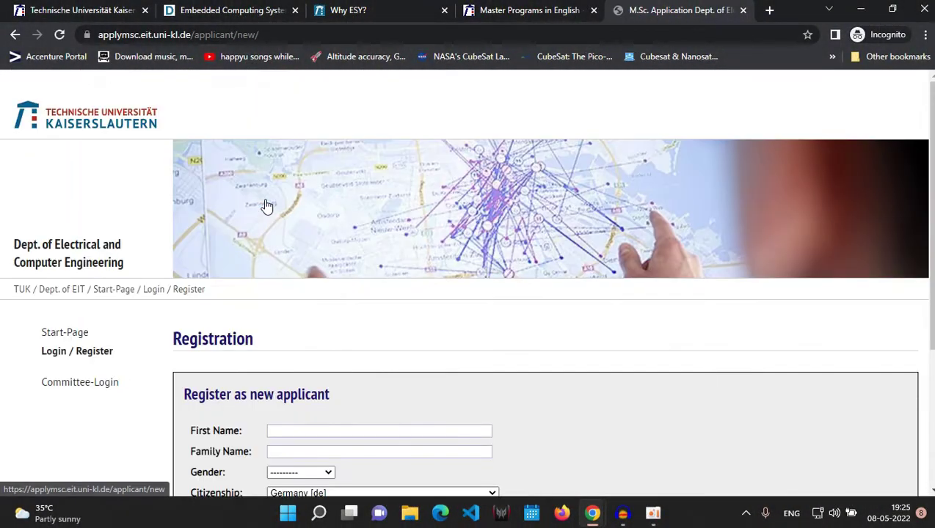
scroll(273, 378, "down", 3)
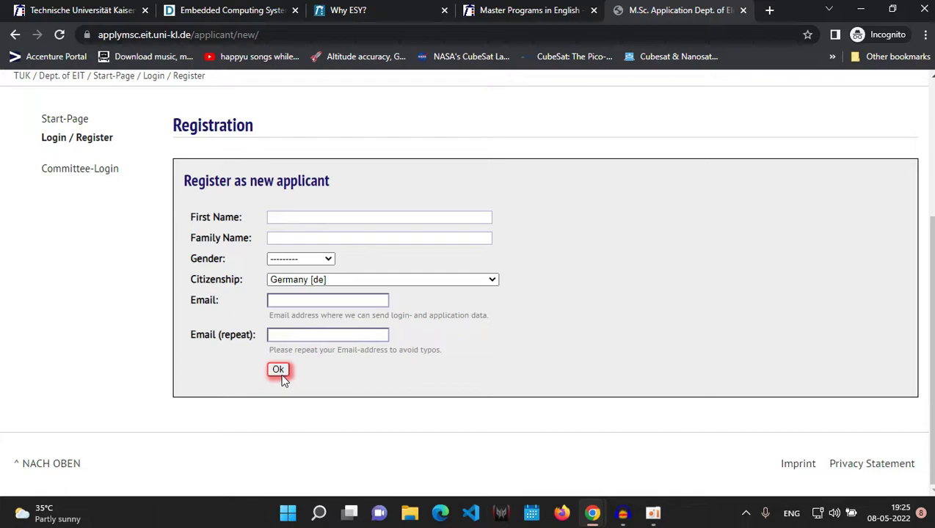
Return to the portal's start page with its login and registration options
left_click(64, 127)
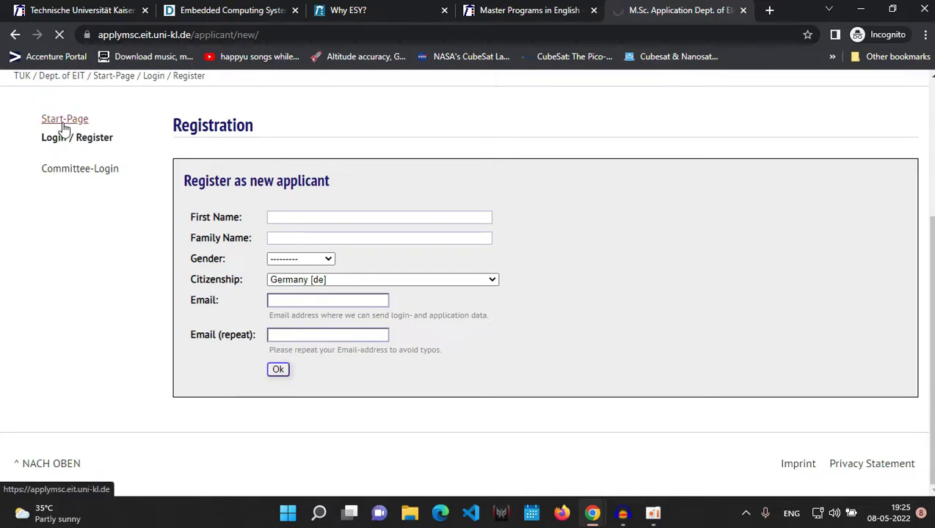
scroll(437, 425, "down", 10)
scroll(345, 433, "up", 10)
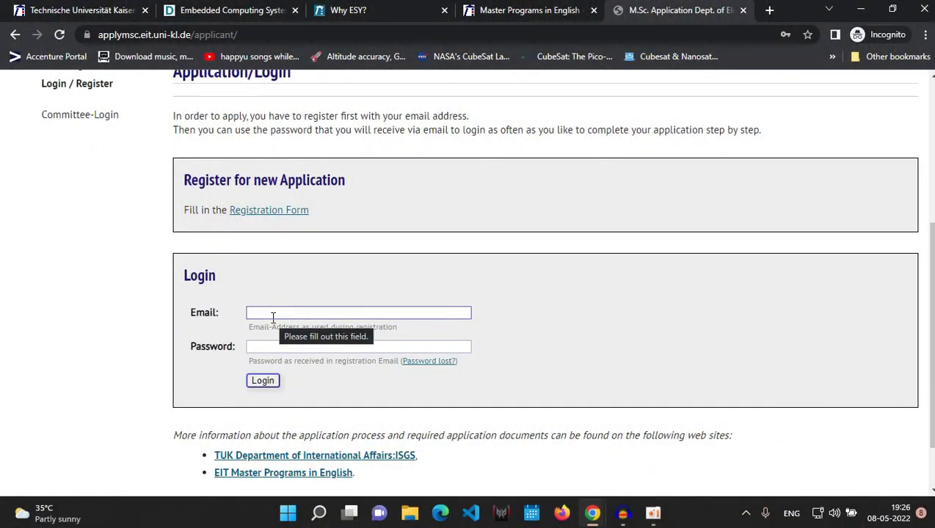
scroll(273, 318, "up", 1)
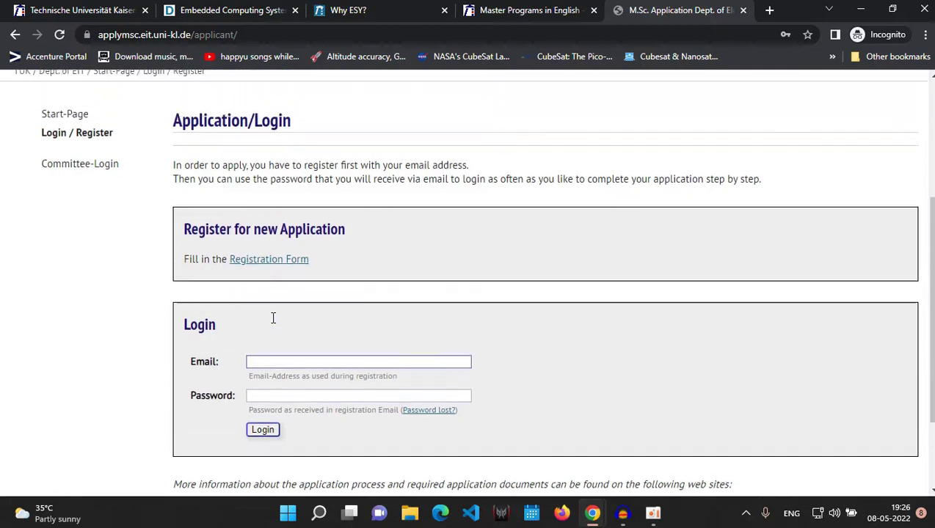
scroll(273, 318, "up", 3)
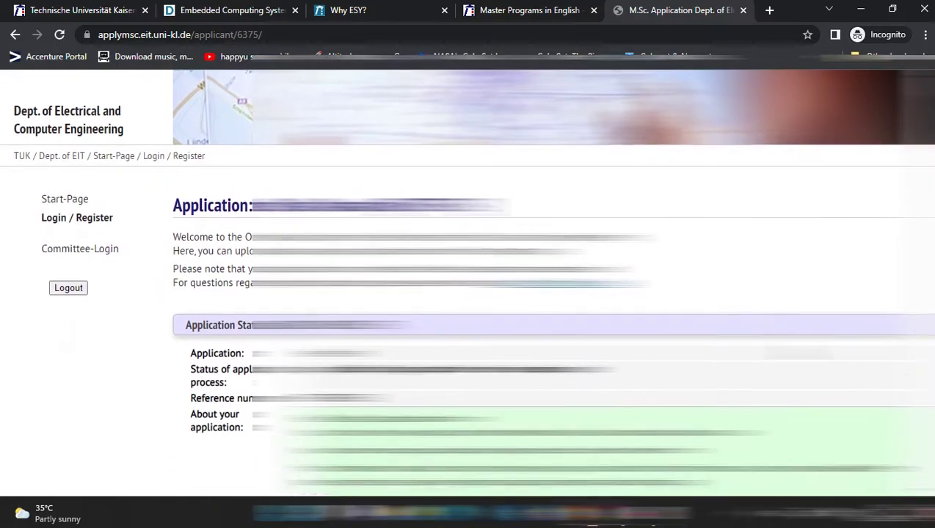
Scroll through Personal Data and highlight the Curriculum attachment label
scroll(554, 282, "down", 5)
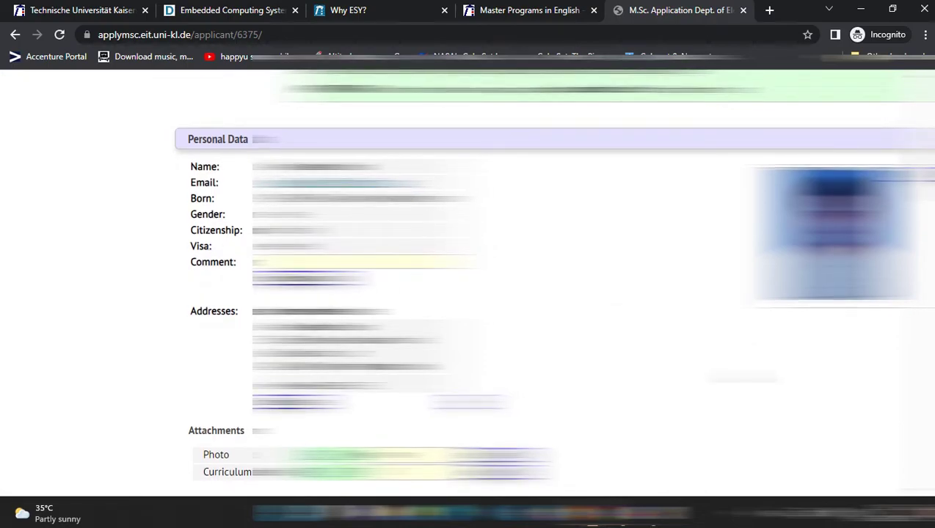
scroll(467, 294, "down", 3)
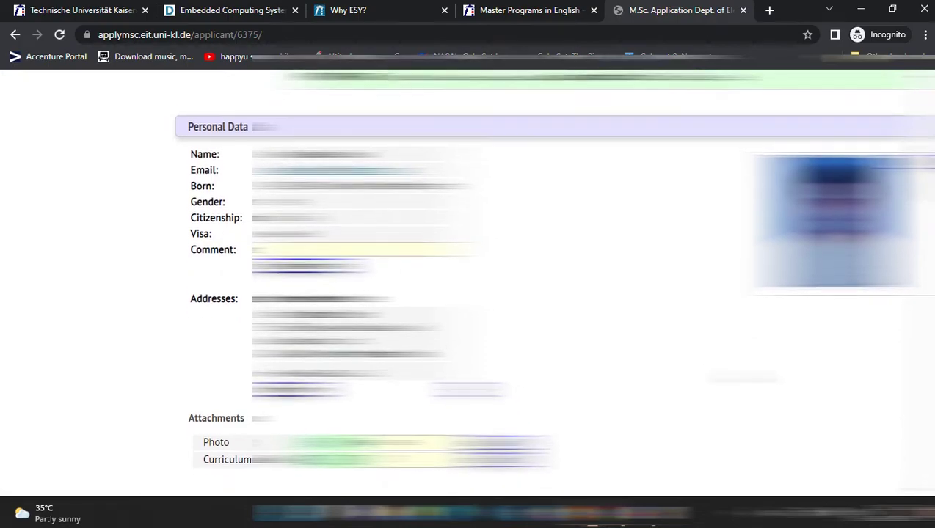
scroll(206, 193, "down", 1)
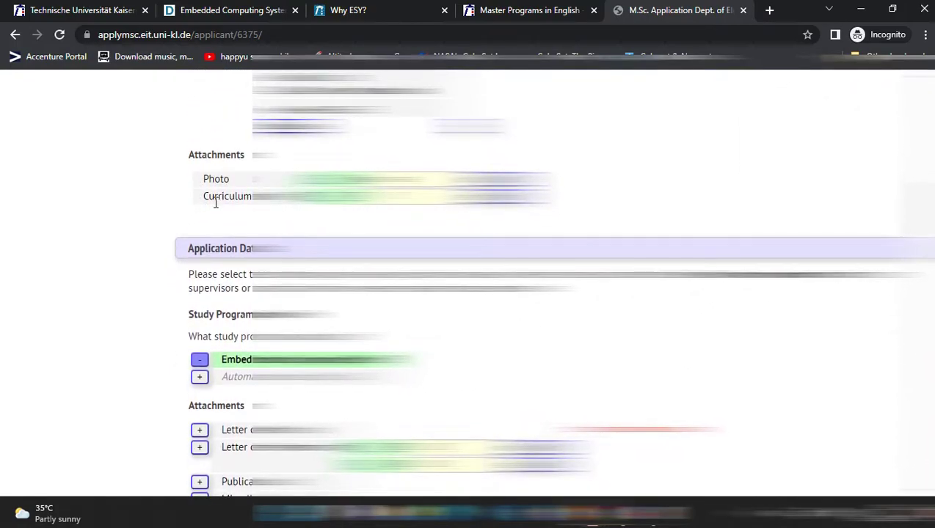
double_click(203, 198)
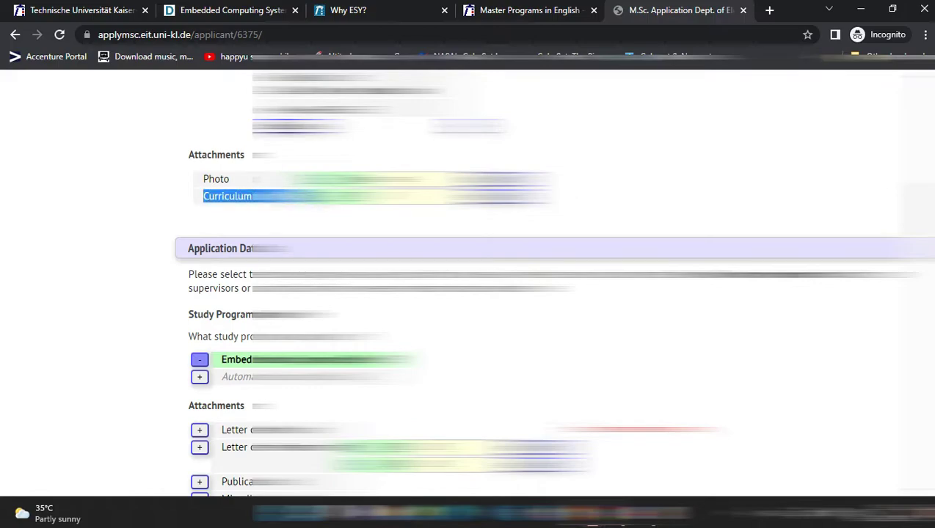
left_click(97, 242)
Highlight the two-letters-of-recommendation requirement and start adding another Letter of Recommendation
scroll(98, 242, "down", 1)
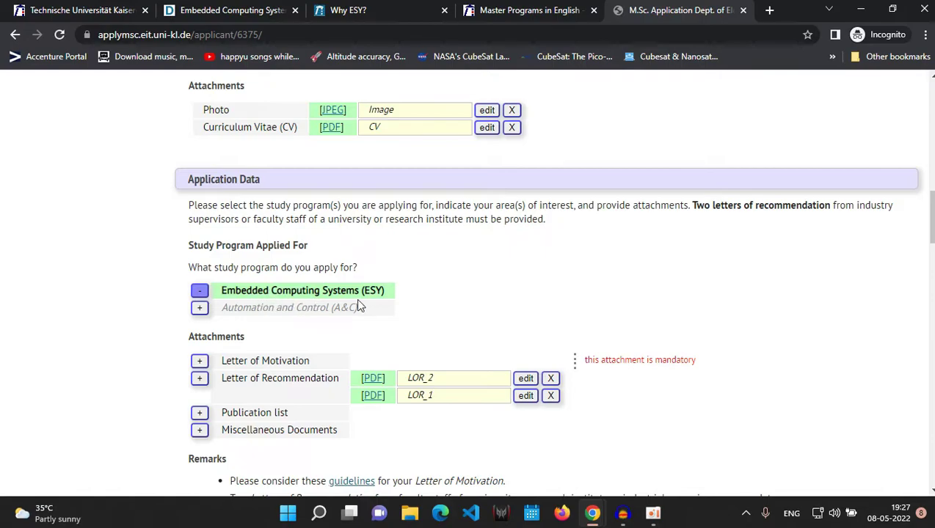
scroll(139, 279, "down", 1)
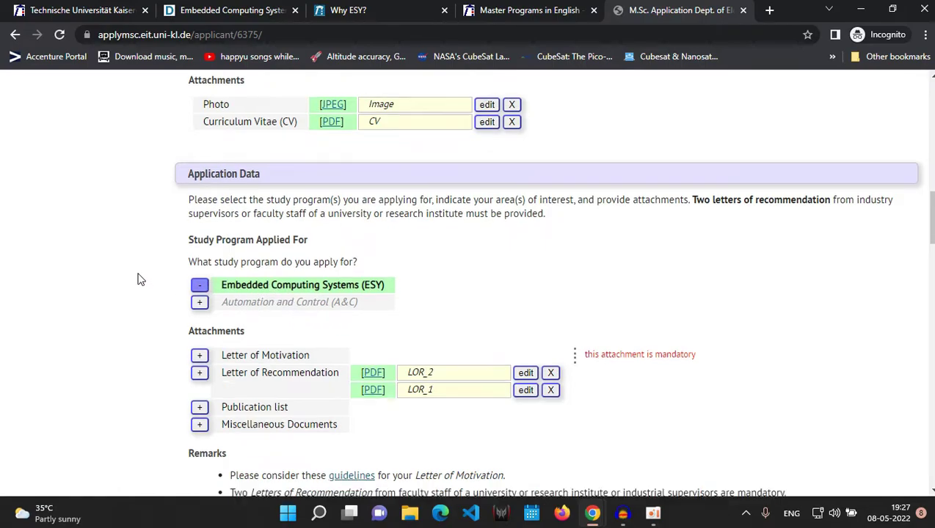
scroll(110, 308, "down", 1)
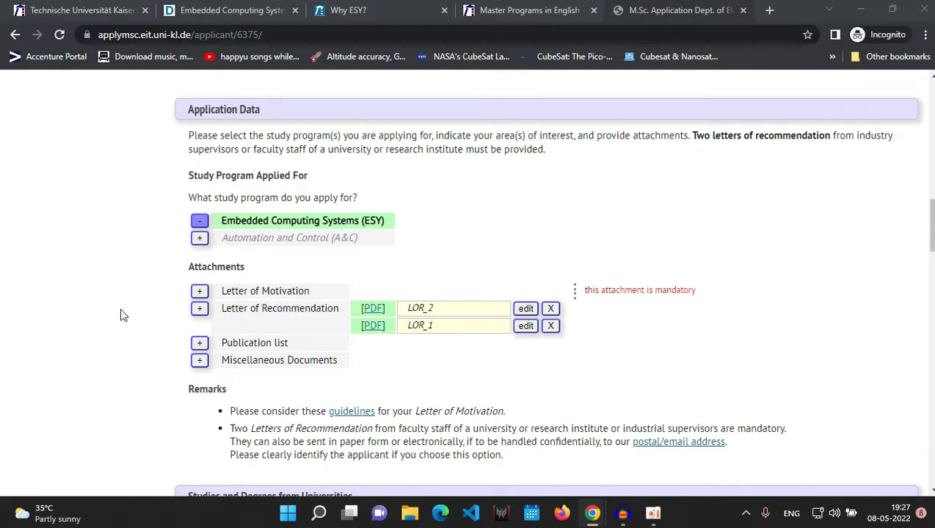
mouse_move(298, 292)
left_click_drag(693, 135, 827, 152)
left_click(808, 278)
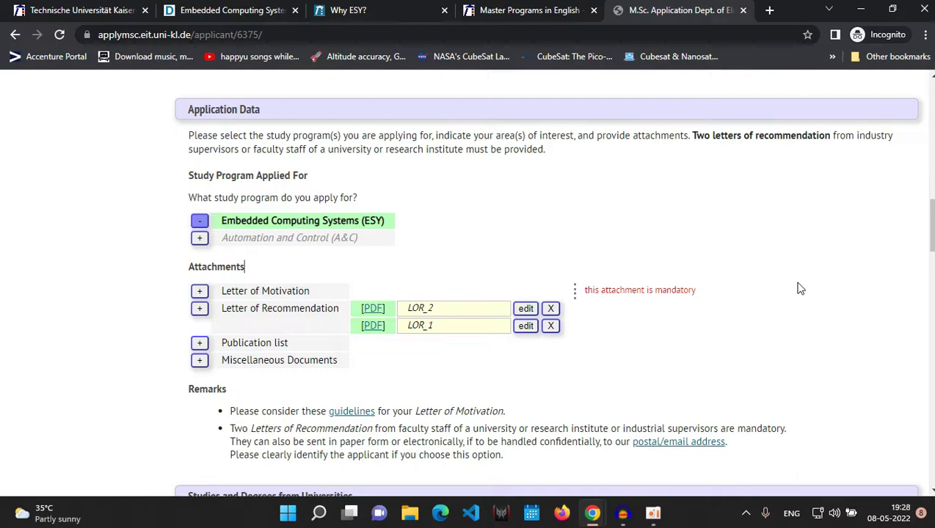
left_click(201, 311)
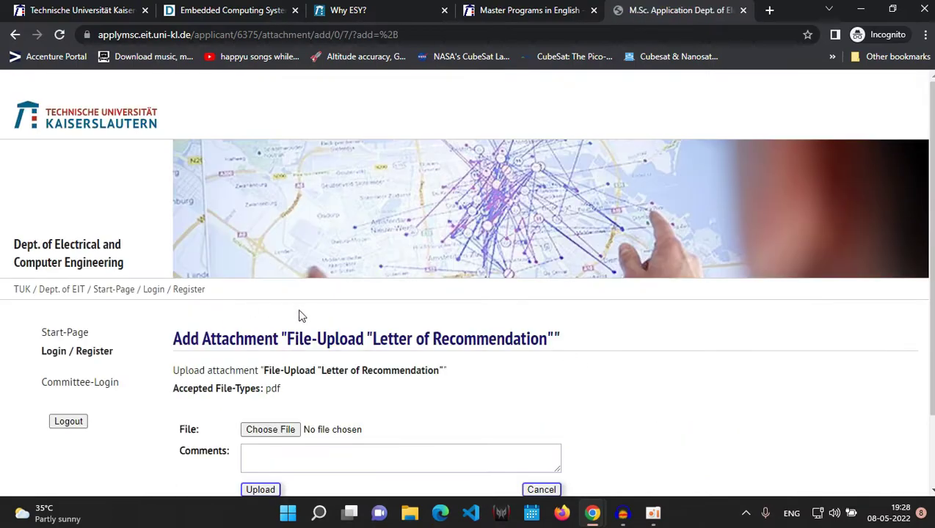
Submit the recommendation upload form and highlight the Publication list label
scroll(323, 325, "down", 2)
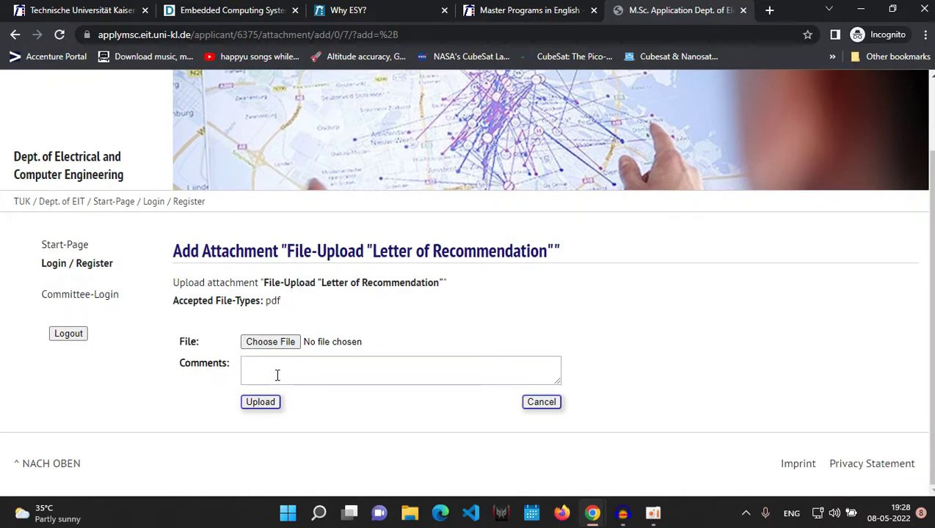
left_click(261, 404)
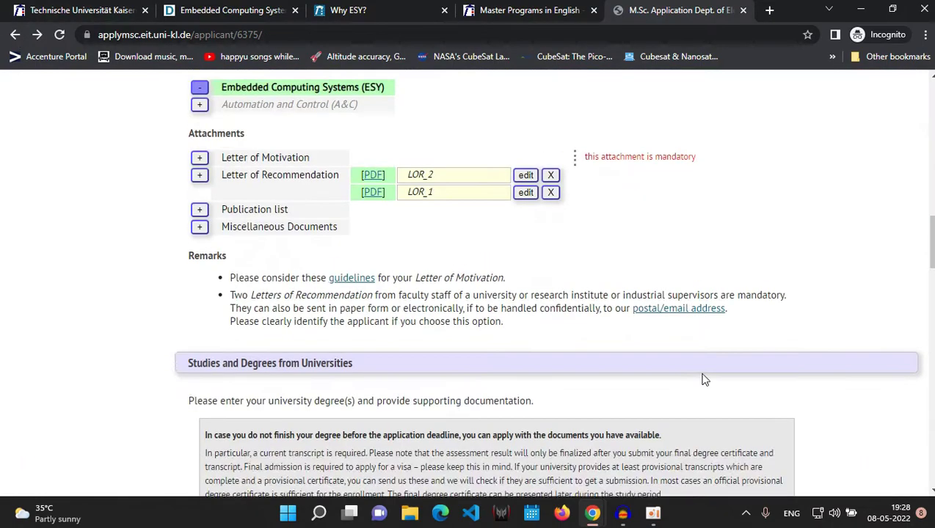
scroll(228, 288, "up", 1)
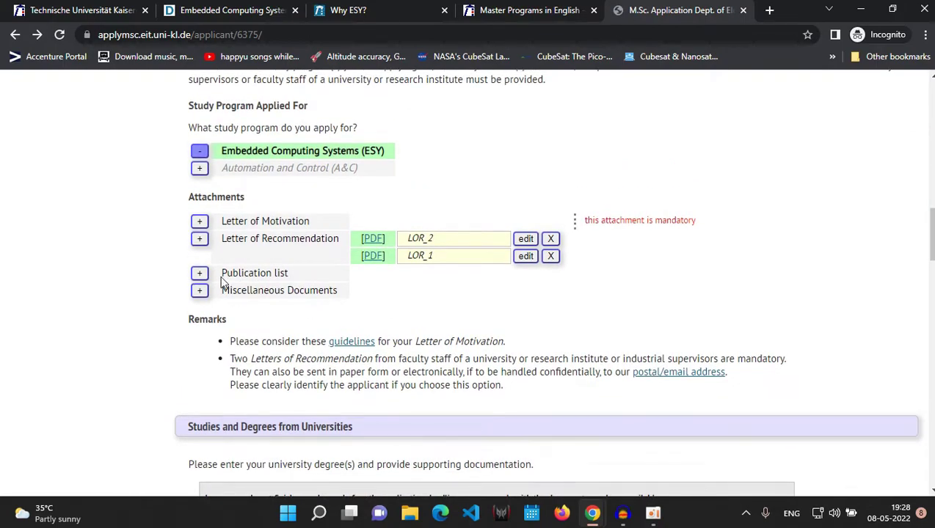
left_click_drag(223, 275, 292, 281)
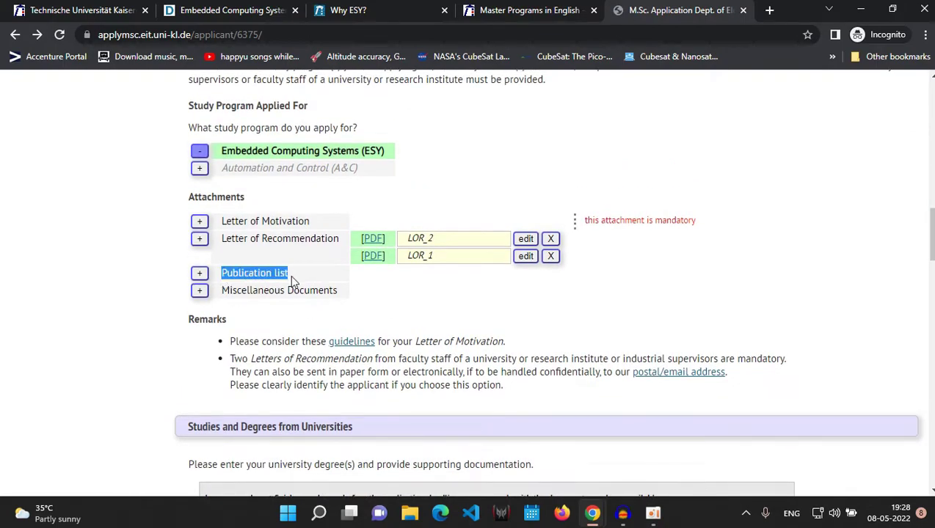
left_click(139, 304)
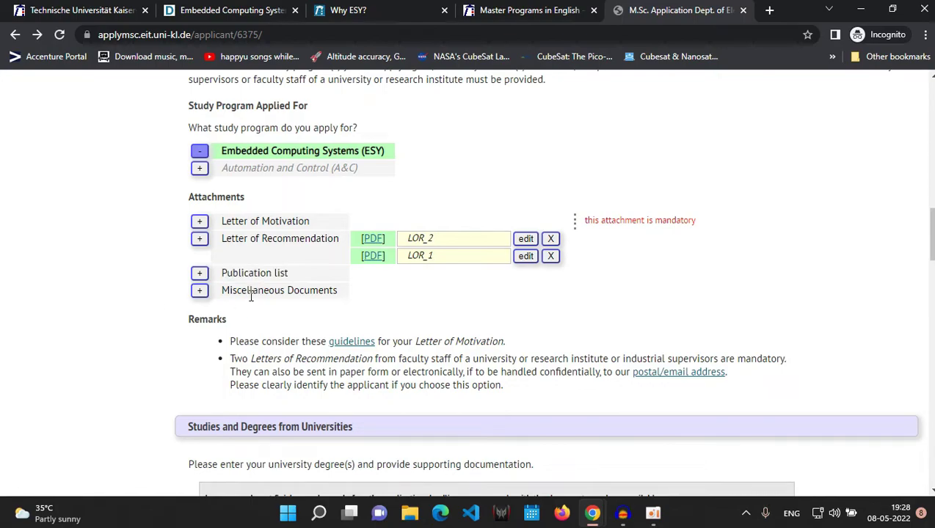
Preview the Publication list upload form, then go back to the applicant page
left_click(199, 273)
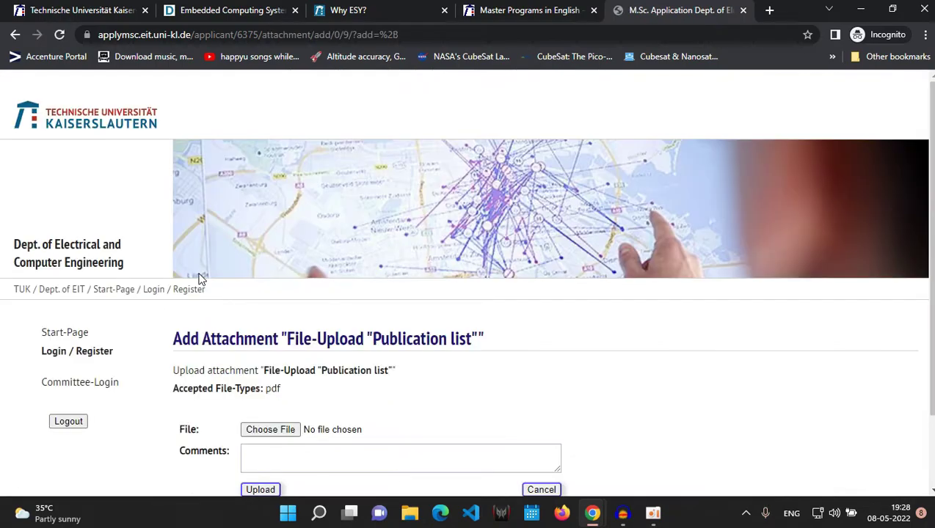
scroll(201, 284, "down", 2)
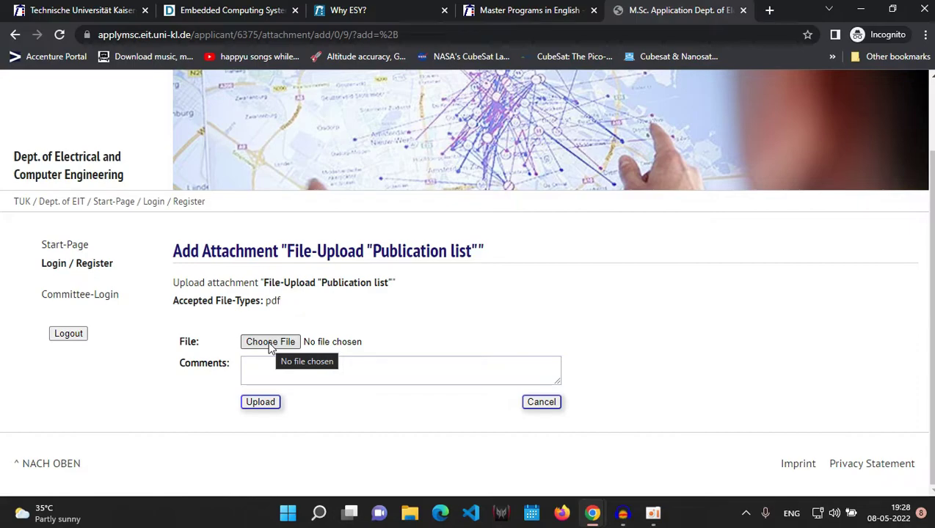
left_click(16, 37)
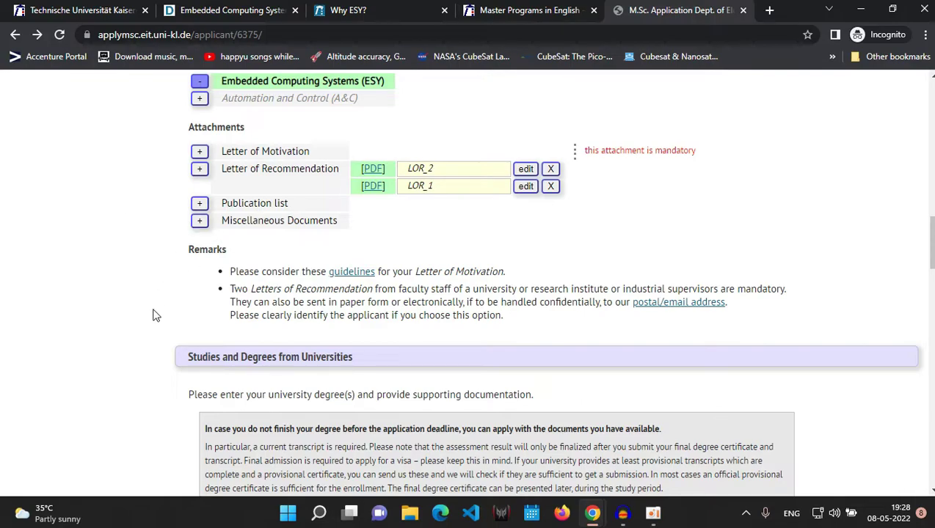
Preview the Miscellaneous Documents upload form, go back, and scroll to Studies and Degrees
left_click(201, 224)
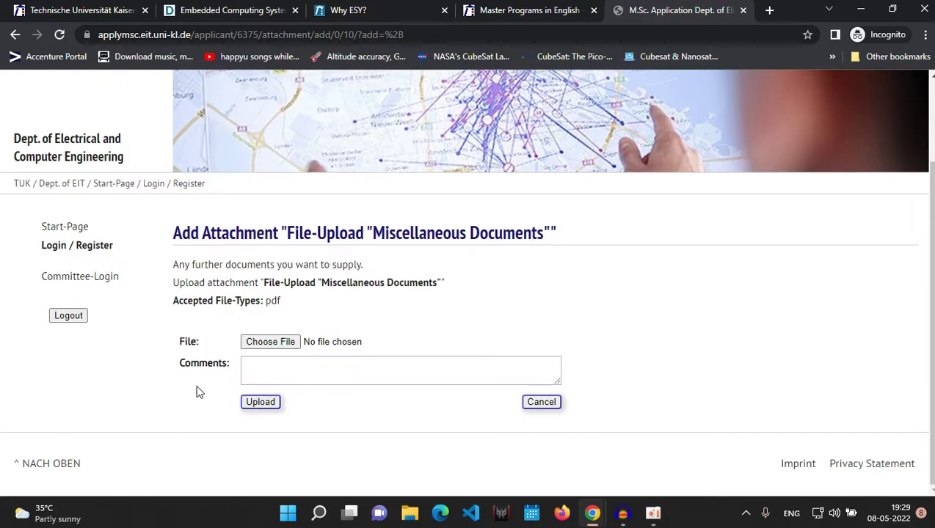
left_click(15, 35)
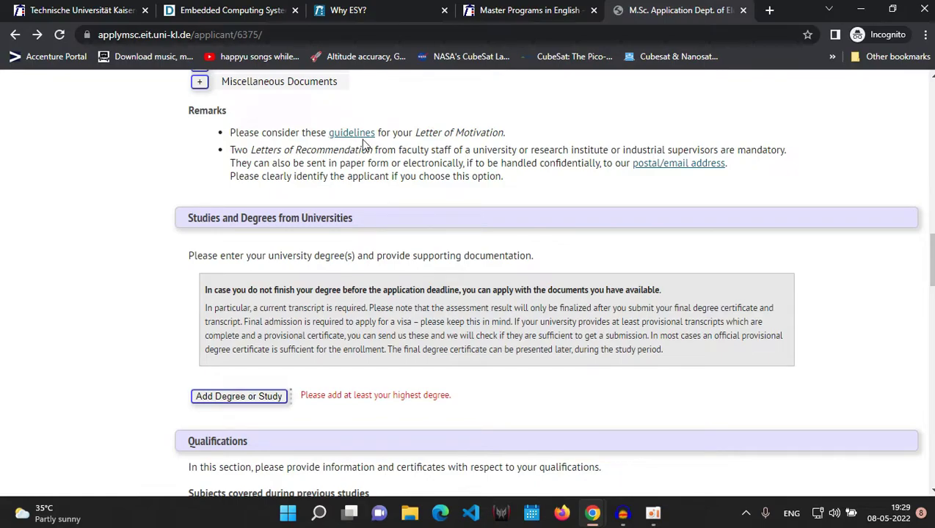
scroll(136, 286, "down", 3)
scroll(136, 286, "up", 2)
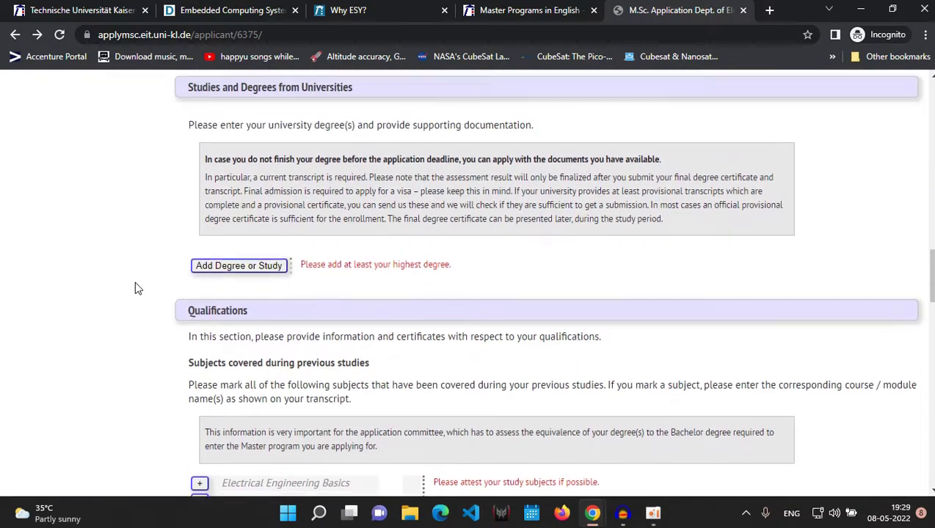
Start a new university degree and set its area to Other Engineering
left_click(224, 330)
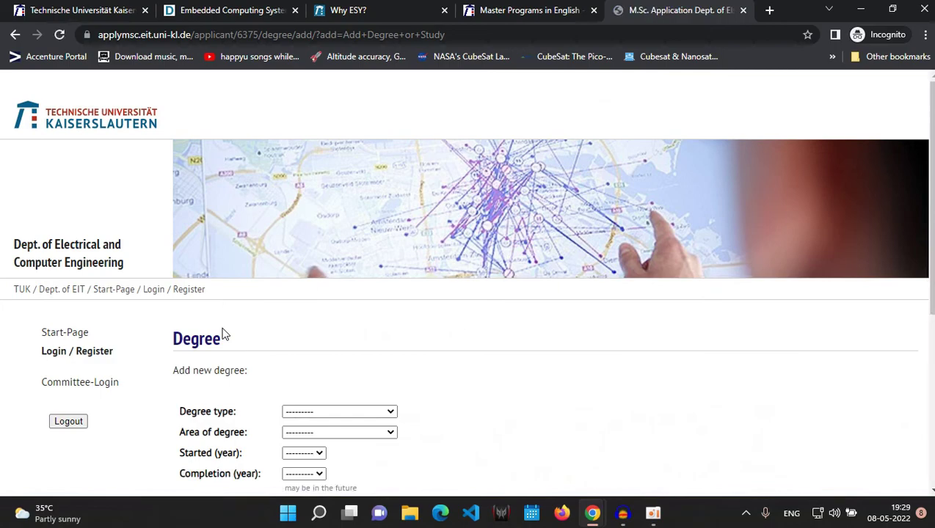
scroll(223, 333, "down", 1)
scroll(223, 340, "down", 1)
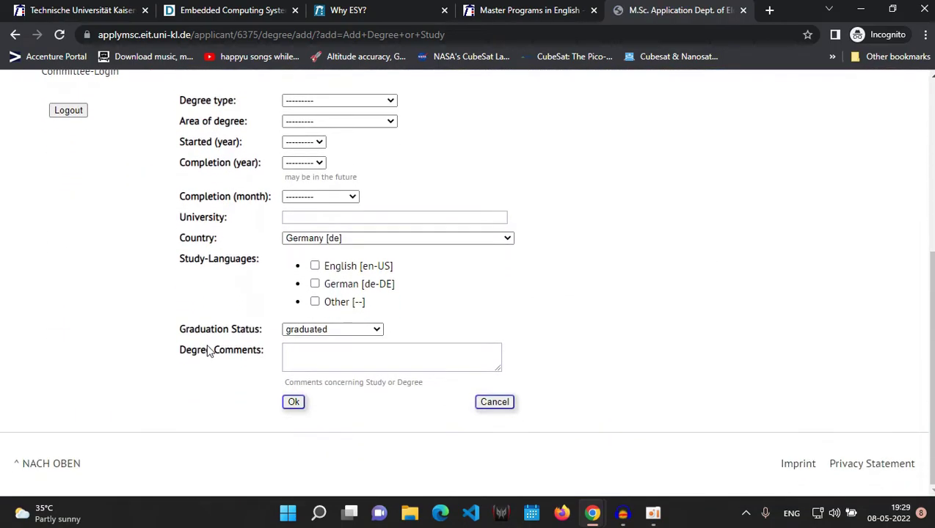
scroll(207, 351, "up", 2)
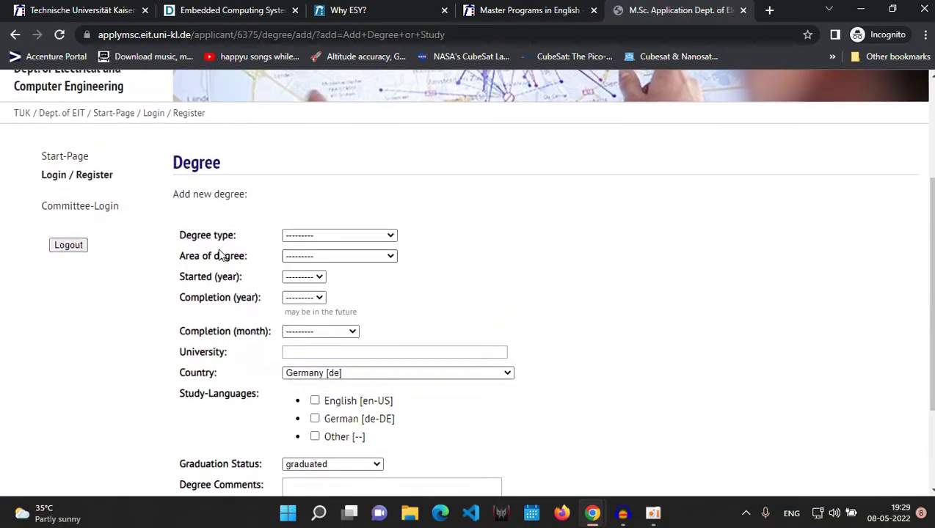
left_click(298, 235)
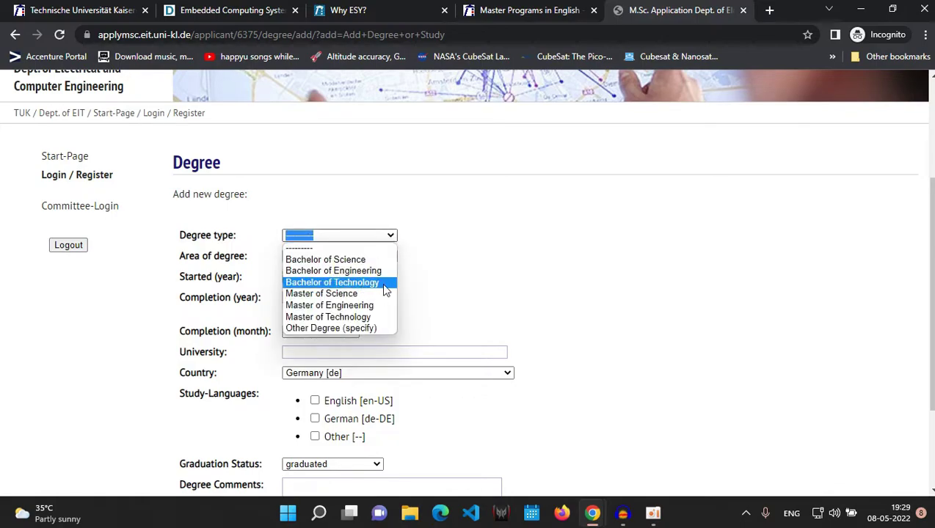
scroll(367, 203, "down", 1)
left_click(367, 187)
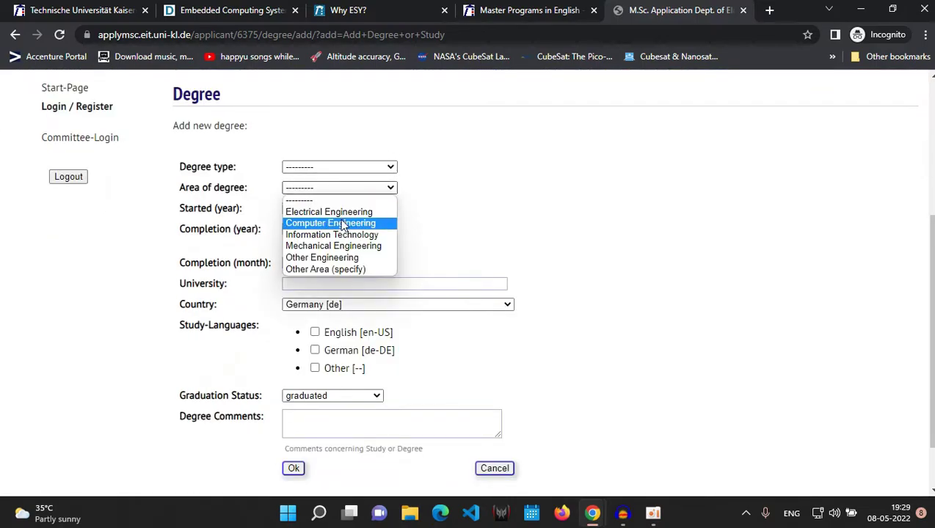
left_click(334, 259)
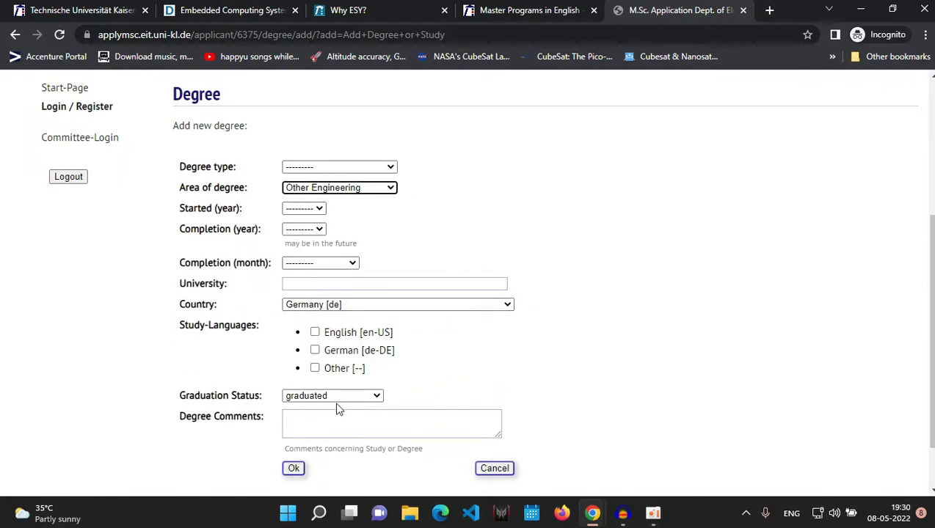
Leave start year and completion month unset, keep Germany, and tick English
left_click(303, 210)
left_click(428, 208)
left_click(296, 264)
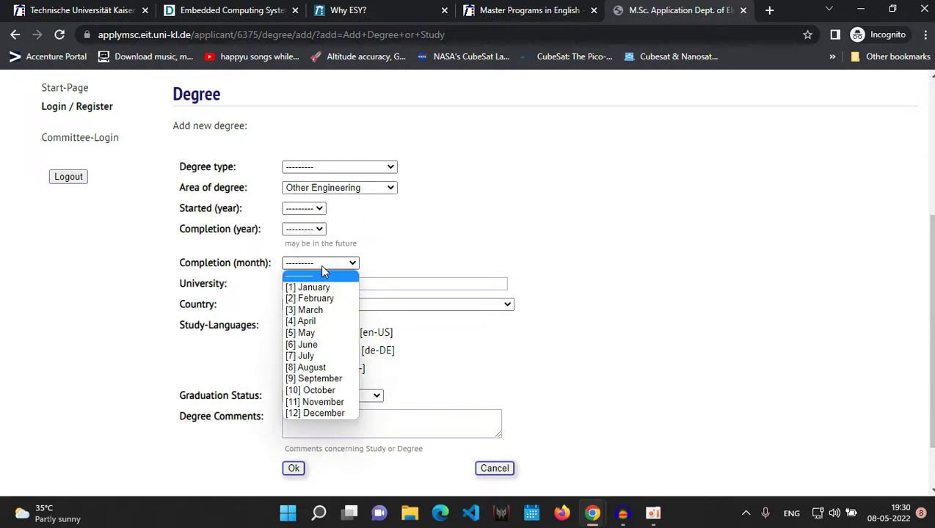
left_click(61, 376)
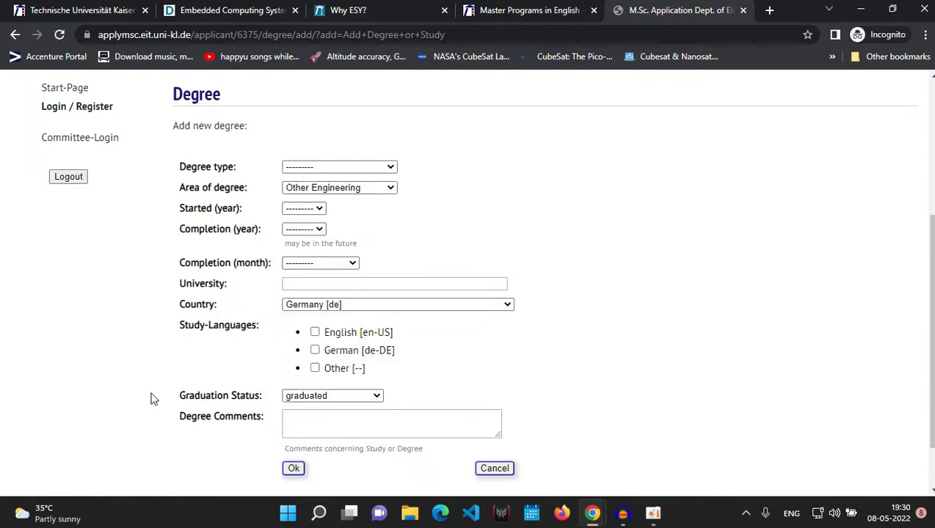
left_click(292, 283)
left_click(225, 367)
left_click(321, 306)
left_click(320, 305)
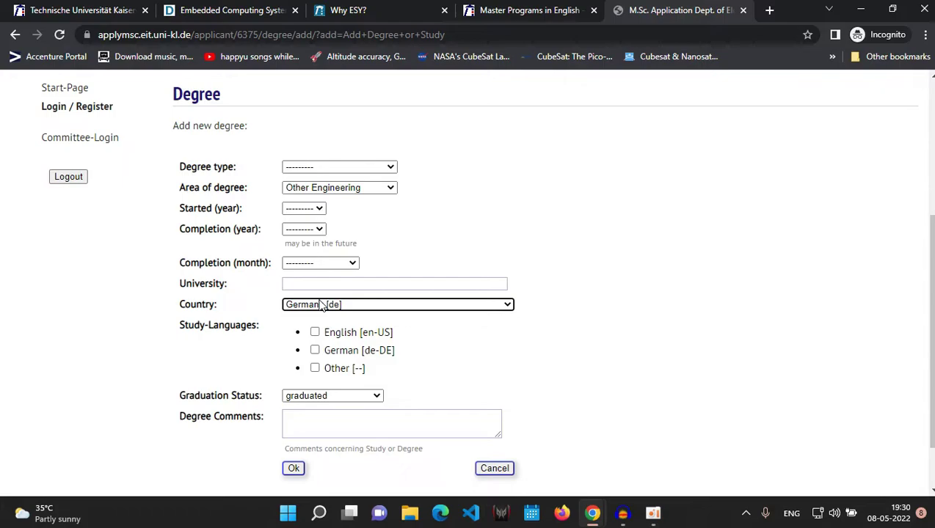
scroll(320, 305, "down", 1)
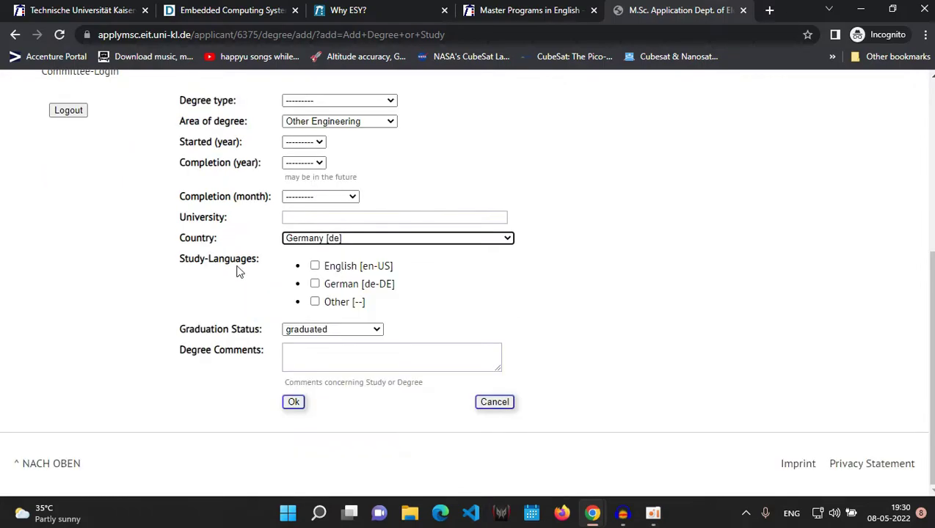
left_click(315, 269)
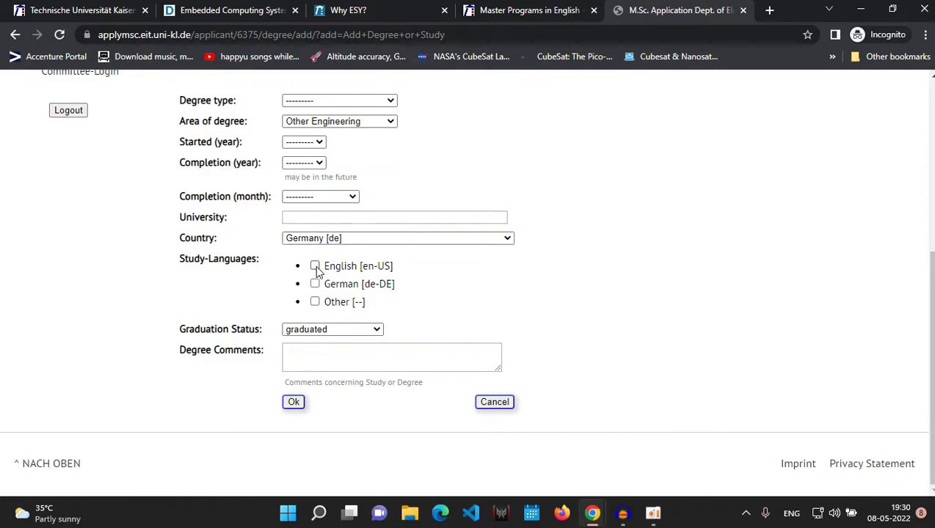
Leave the degree form and maximize the example application 4470 window
key("alt+Left")
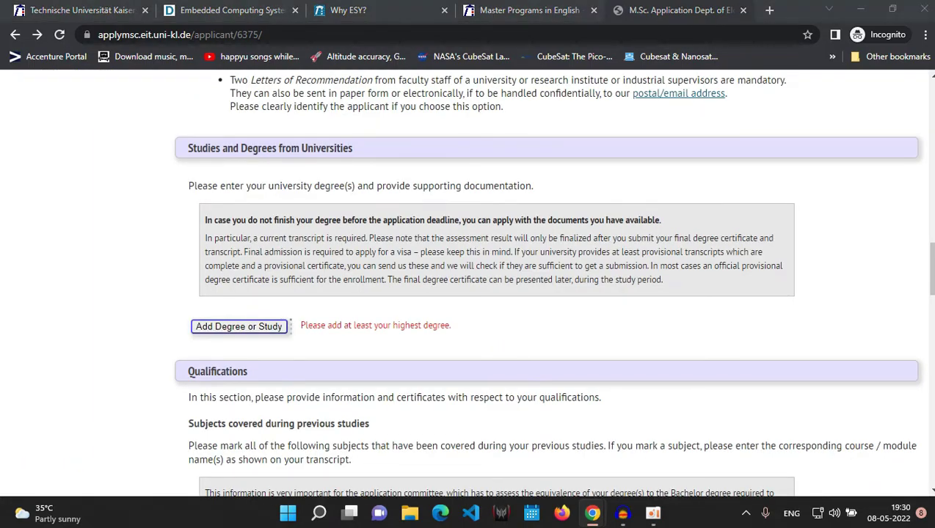
left_click_drag(903, 168, 440, 341)
key("super+Up")
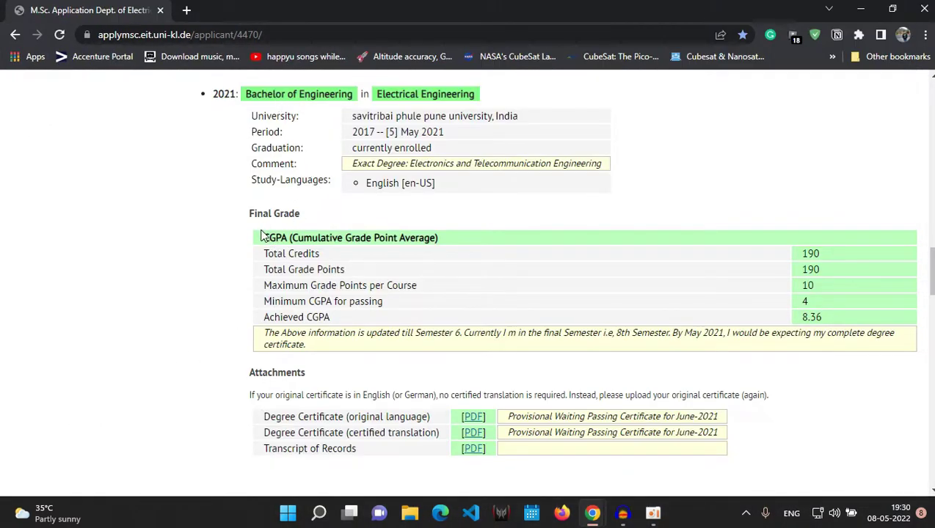
left_click_drag(248, 214, 356, 338)
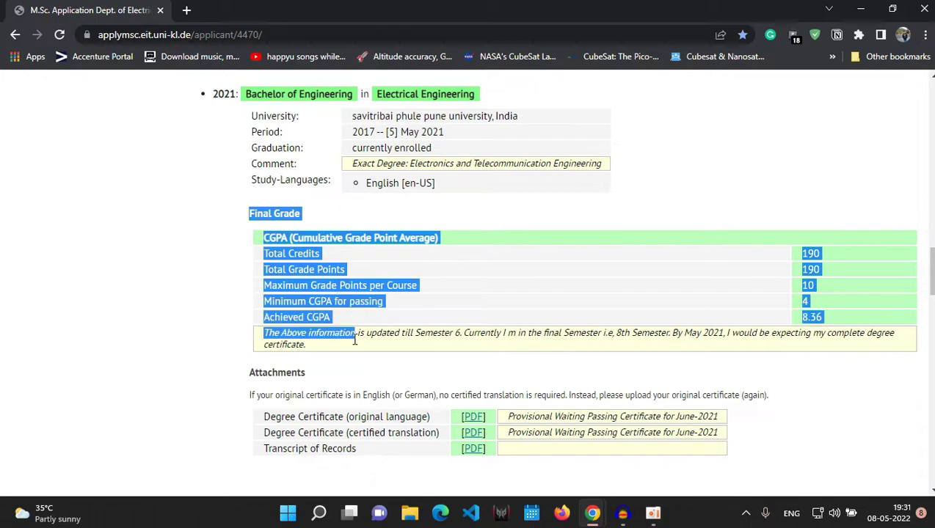
left_click(55, 334)
scroll(67, 377, "up", 2)
scroll(67, 377, "down", 2)
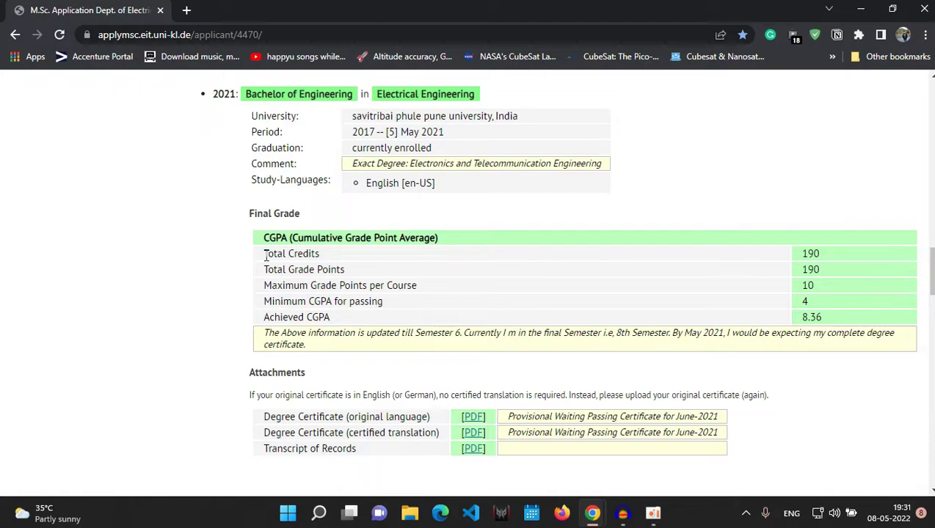
left_click_drag(264, 253, 339, 287)
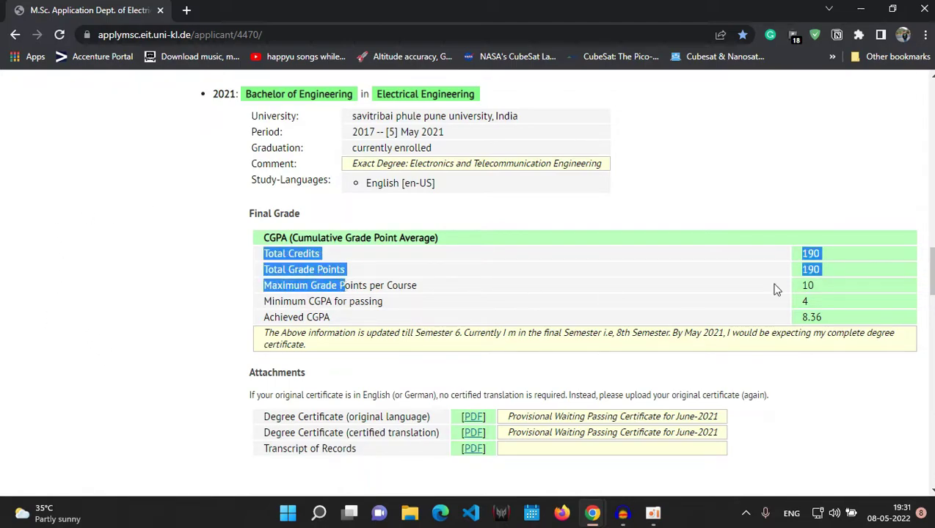
left_click(820, 266)
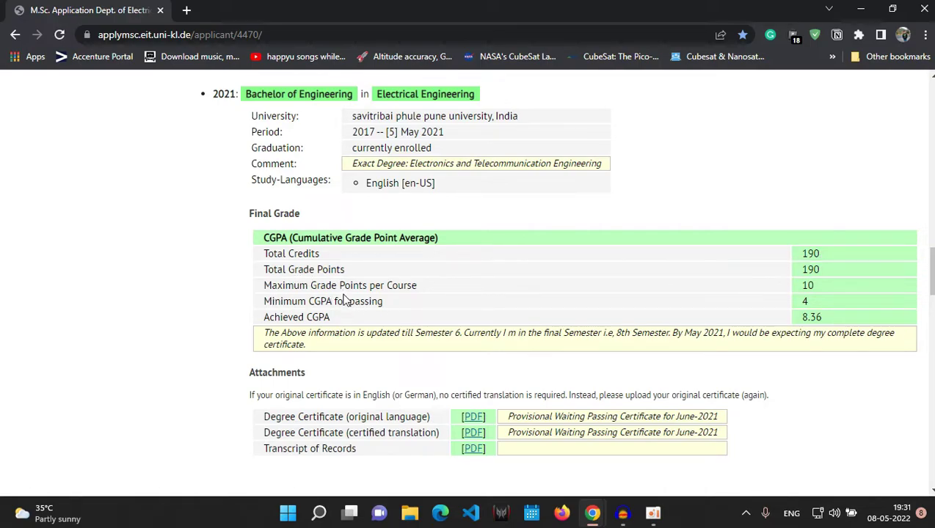
left_click_drag(252, 249, 348, 321)
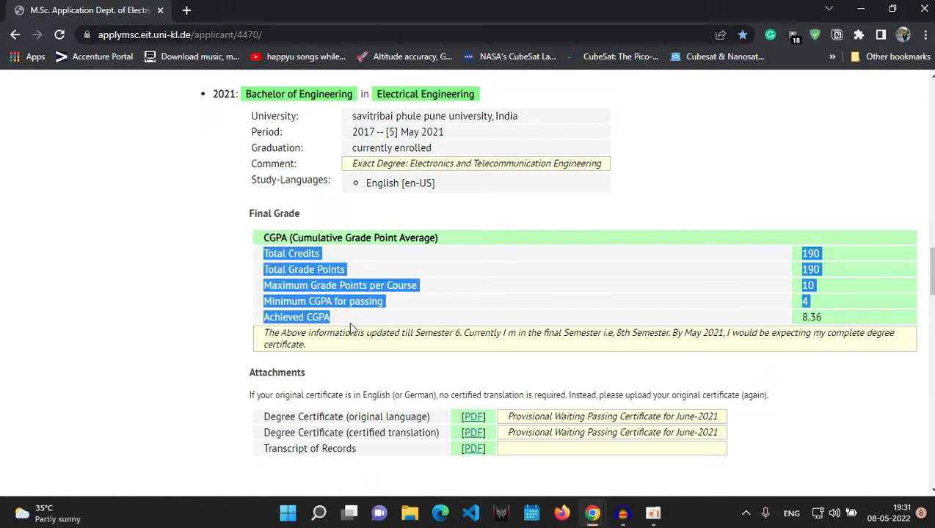
left_click(168, 297)
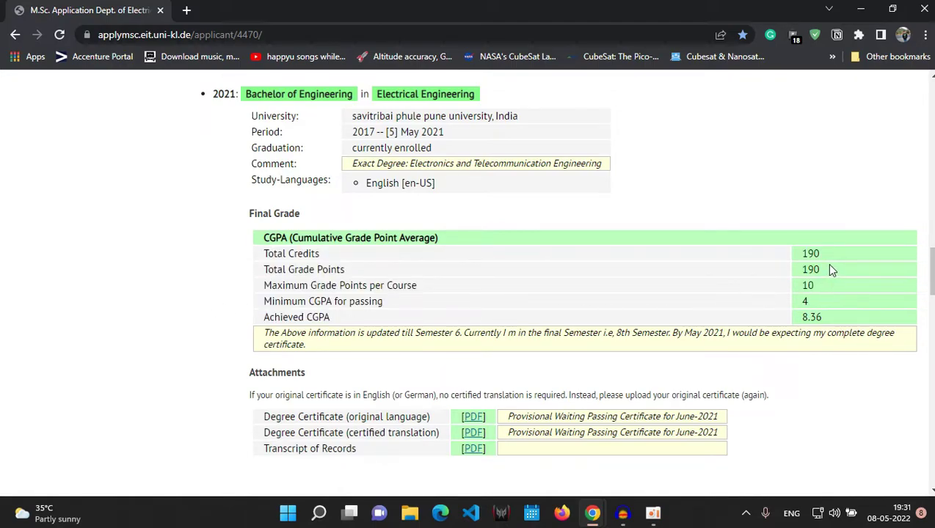
scroll(184, 365, "down", 1)
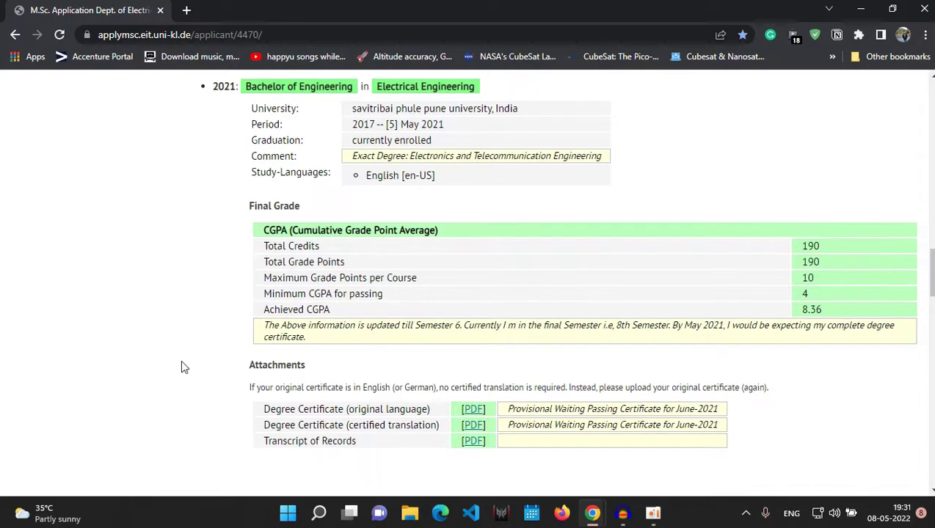
scroll(181, 359, "down", 3)
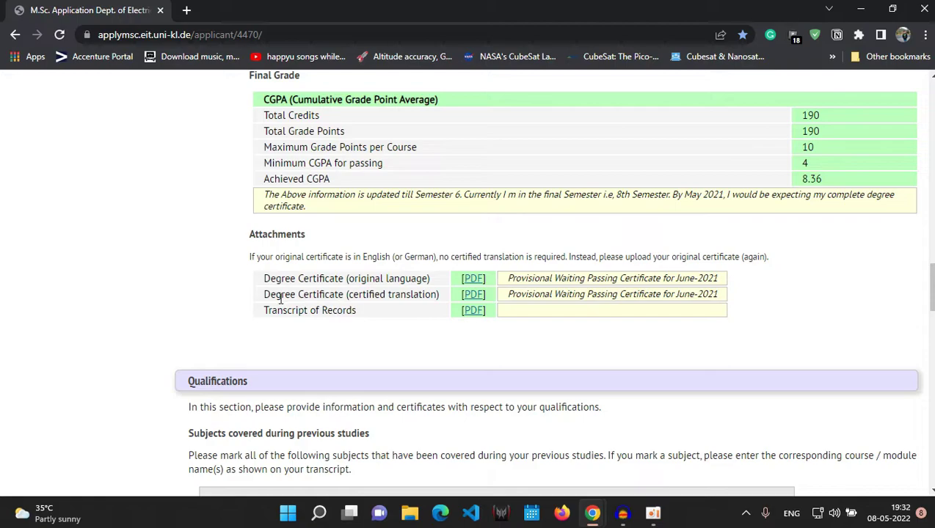
mouse_move(414, 298)
scroll(68, 258, "down", 4)
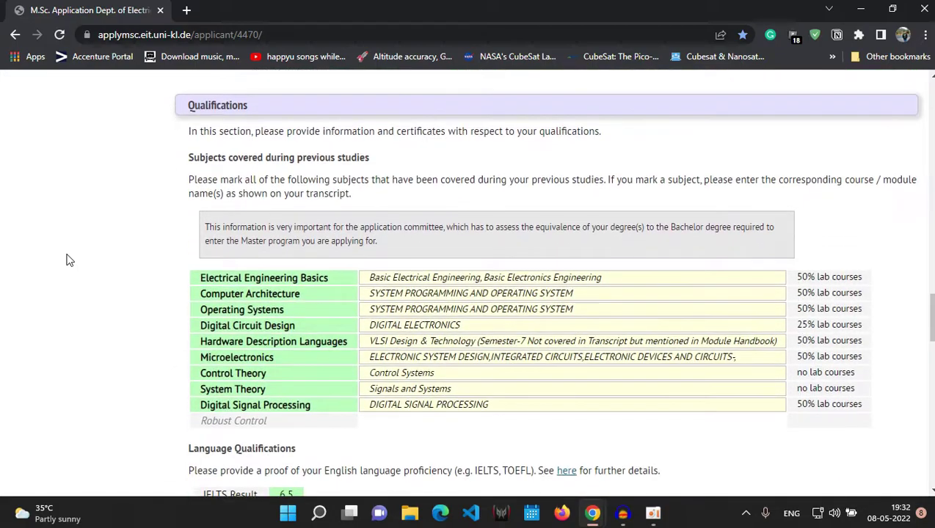
scroll(66, 260, "up", 1)
scroll(66, 260, "down", 1)
left_click_drag(286, 430, 197, 288)
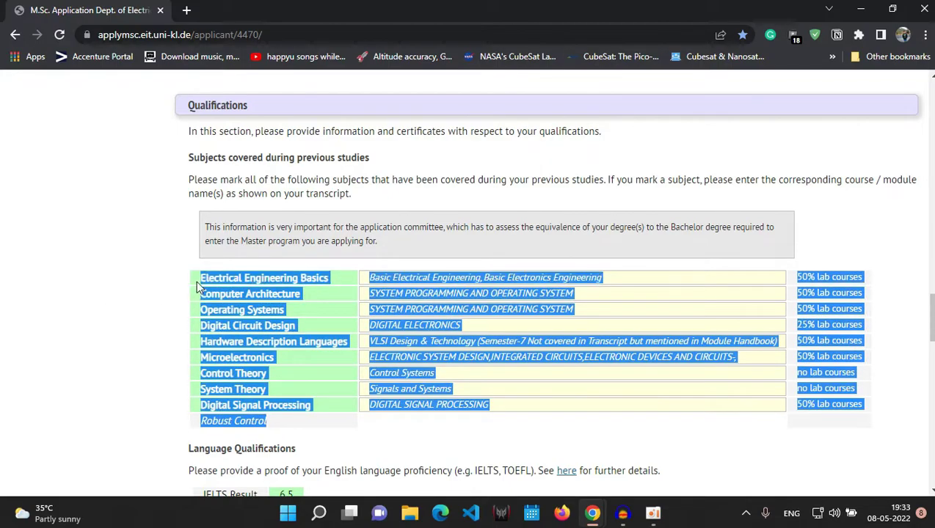
left_click(118, 275)
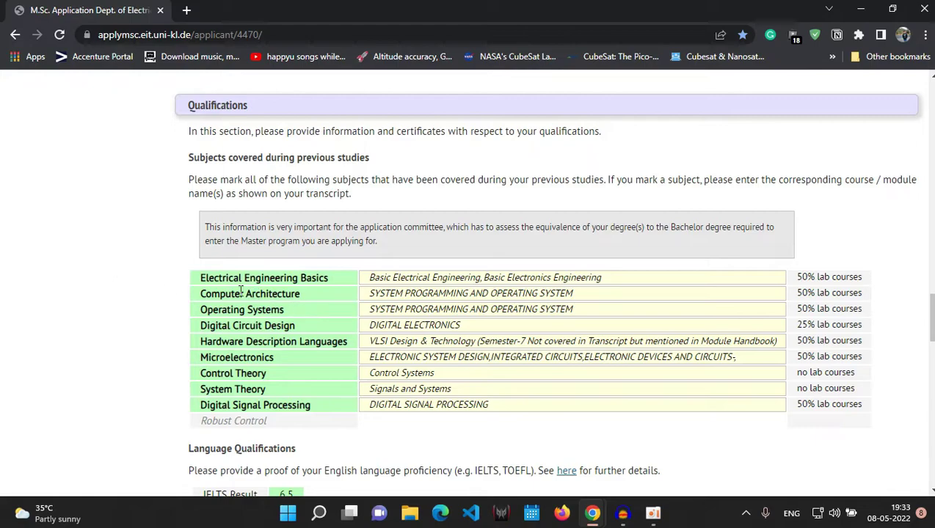
left_click_drag(203, 294, 313, 294)
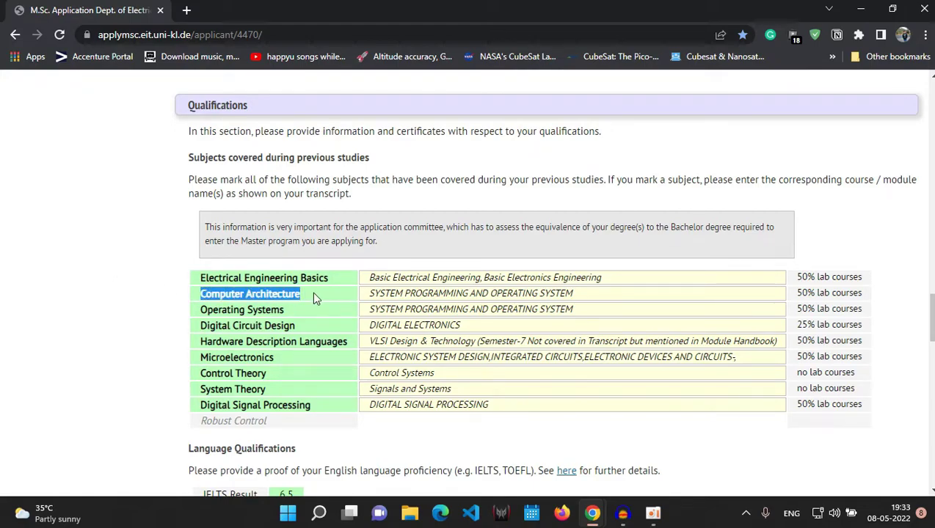
left_click(315, 295)
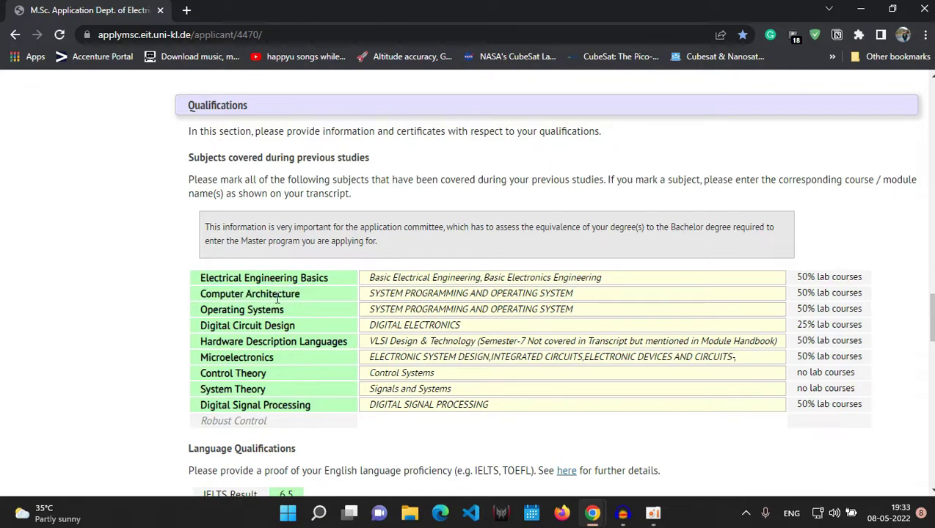
left_click_drag(370, 302, 586, 298)
left_click(59, 301)
Minimize the example window and open Digital Circuit Design's study-subject form, ready for the covering course
key("super+Down")
key("super+Down")
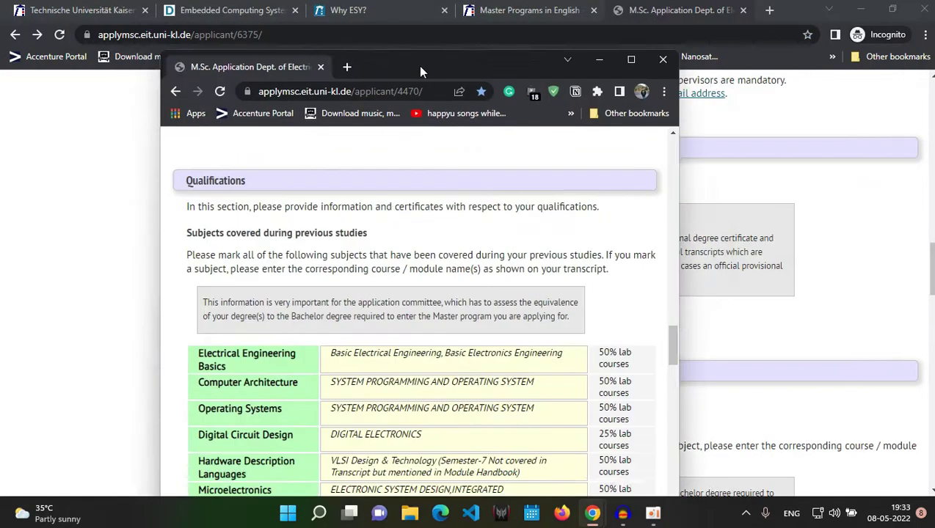
scroll(150, 396, "down", 4)
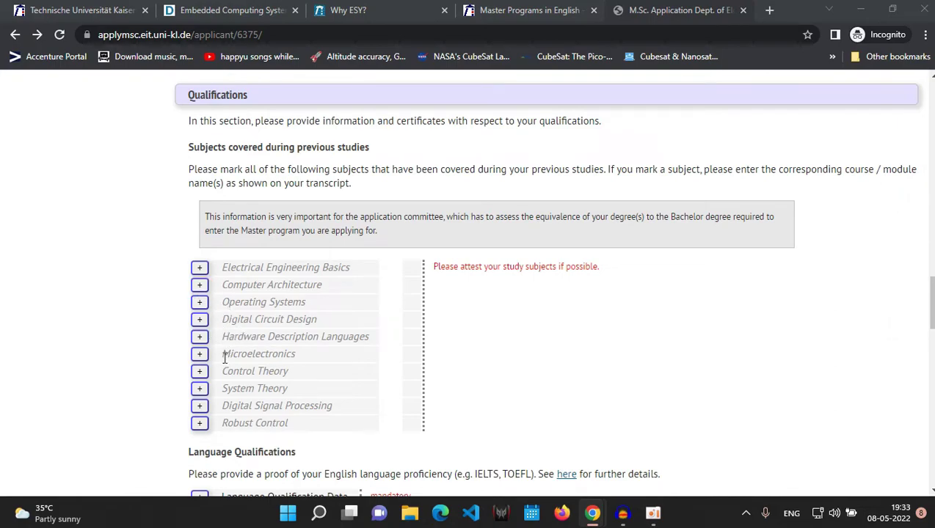
left_click(201, 323)
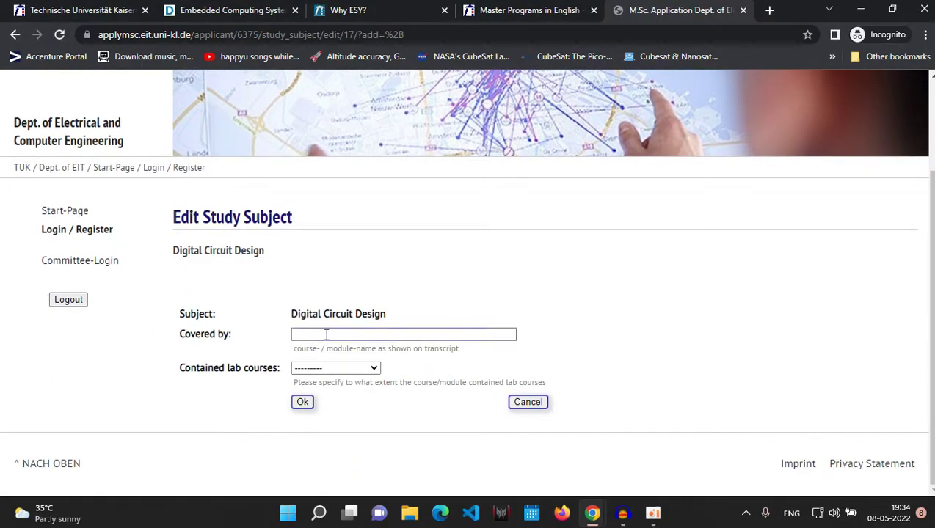
left_click(359, 334)
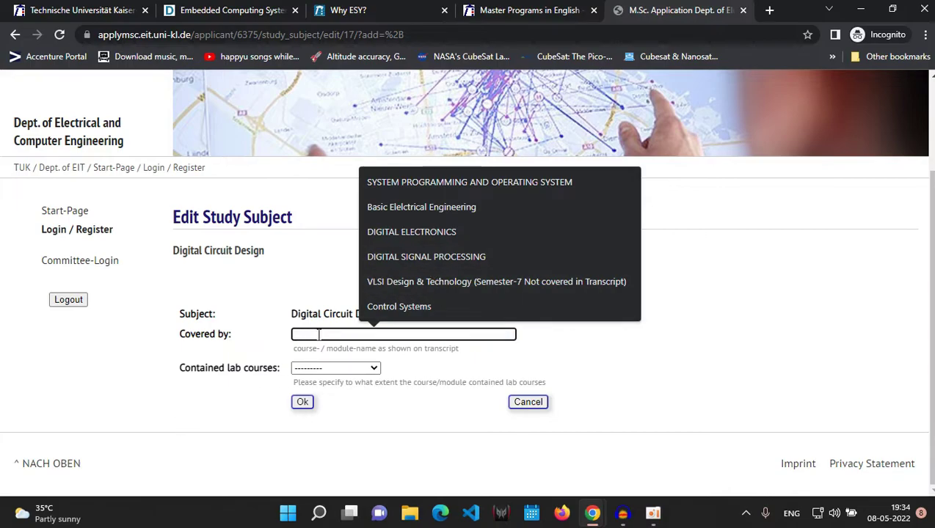
Cover Digital Circuit Design with DIGITAL ELECTRONICS and set the lab course share to 25%
type("sdmvfvbvjunvc")
key("BackSpace")
key("BackSpace")
key("BackSpace")
key("BackSpace")
key("BackSpace")
key("BackSpace")
key("BackSpace")
key("BackSpace")
key("BackSpace")
key("BackSpace")
key("BackSpace")
key("BackSpace")
key("BackSpace")
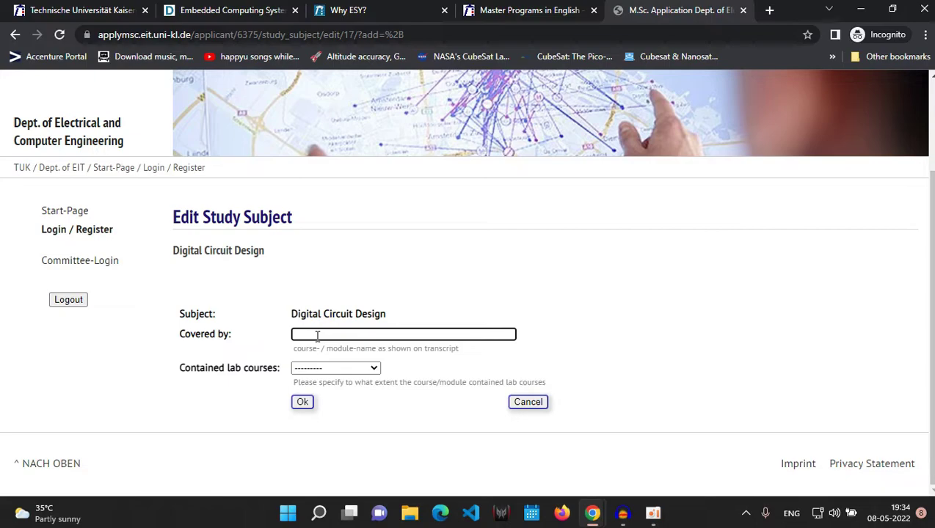
left_click(317, 335)
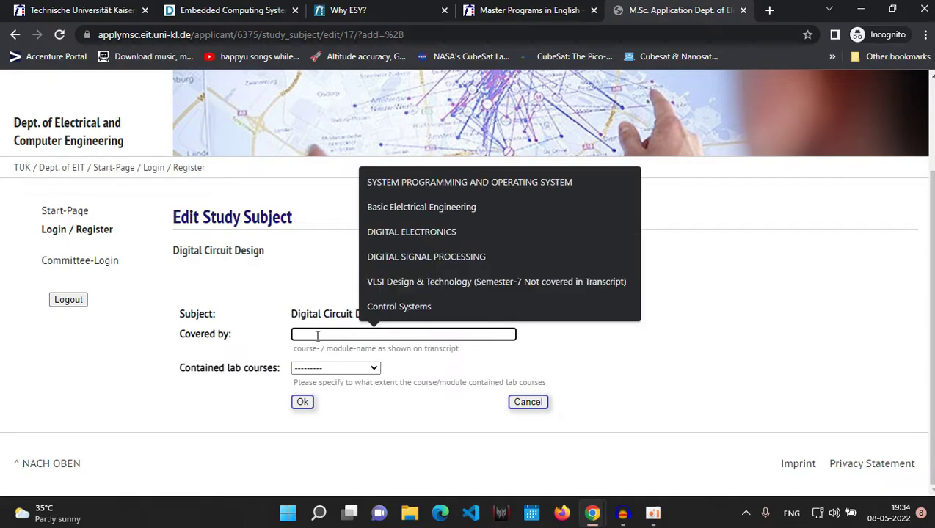
left_click(400, 235)
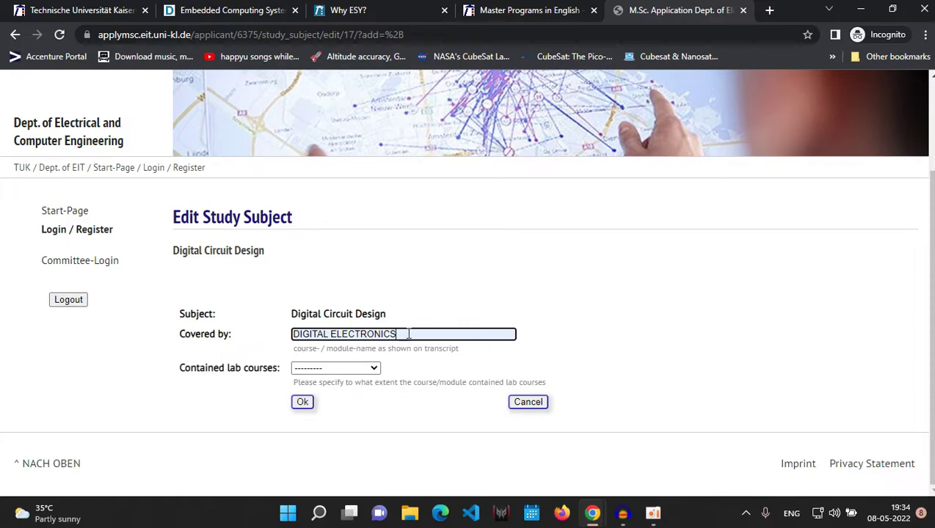
left_click(122, 416)
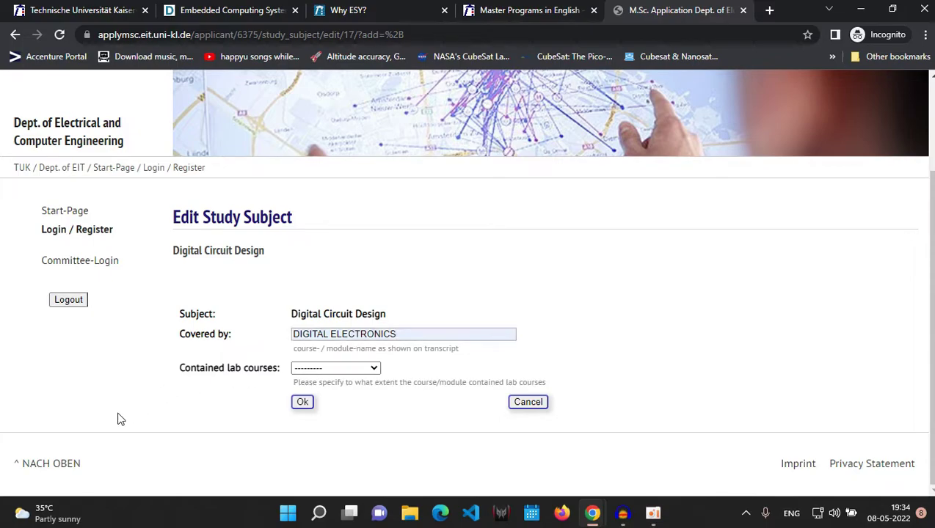
left_click(330, 369)
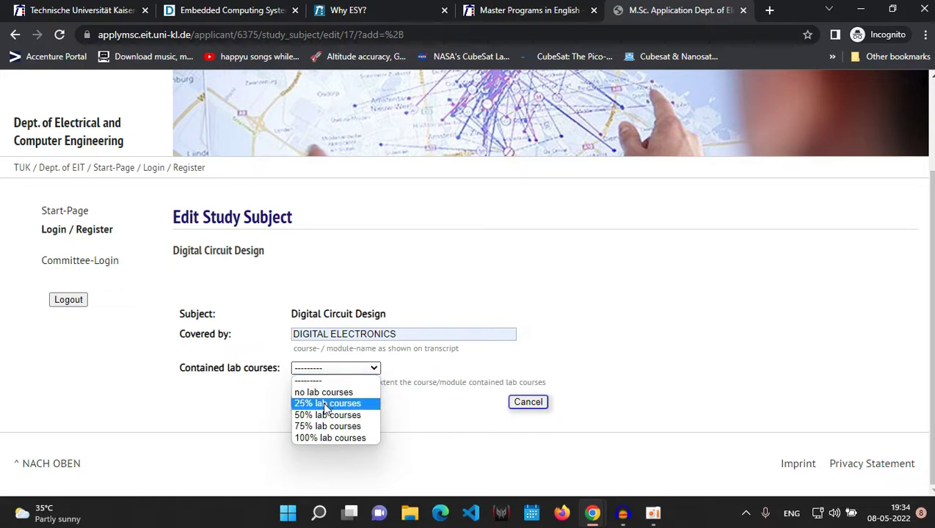
left_click(325, 404)
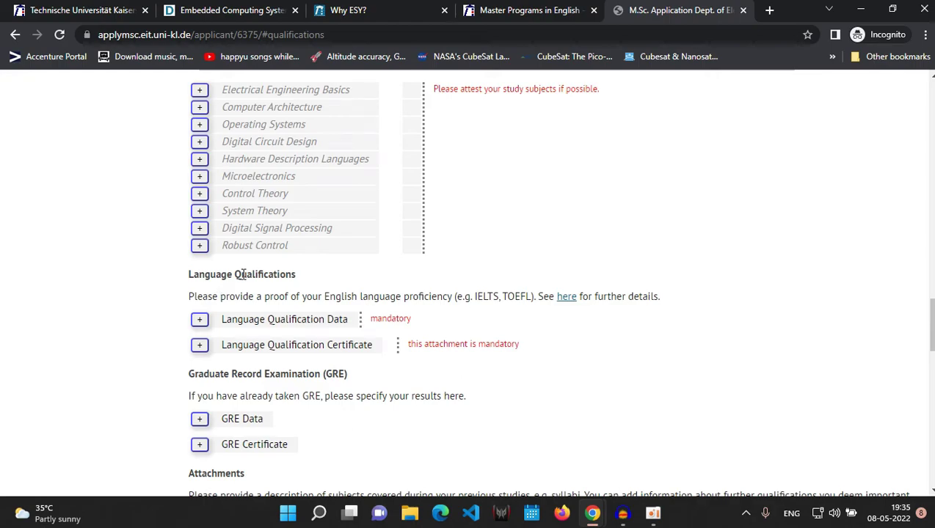
Add a language qualification with IELTS result 8.0, leaving CEFRL German blank, and return to the application
left_click(199, 320)
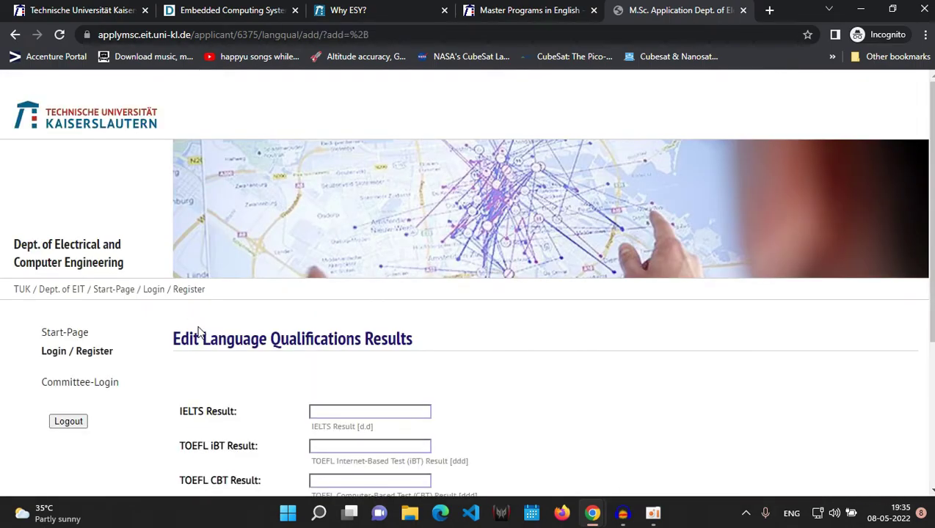
scroll(338, 300, "down", 3)
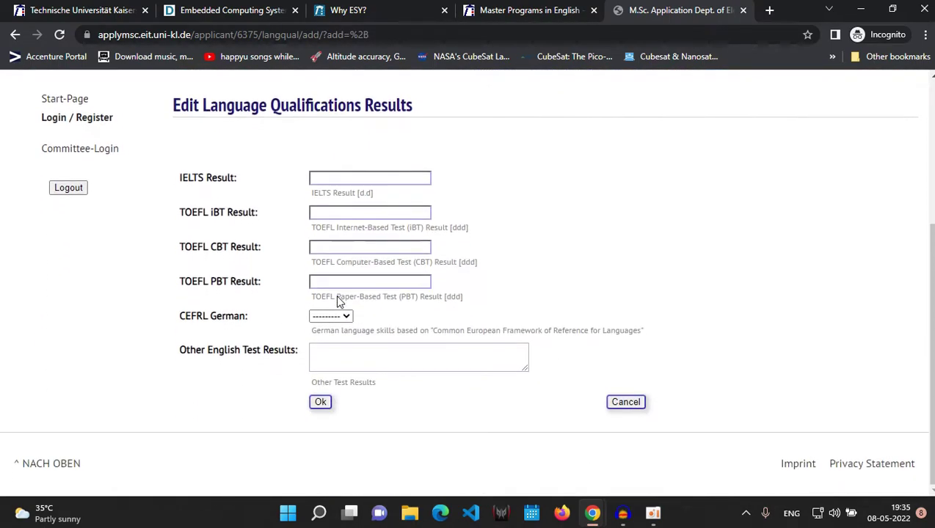
left_click(188, 183)
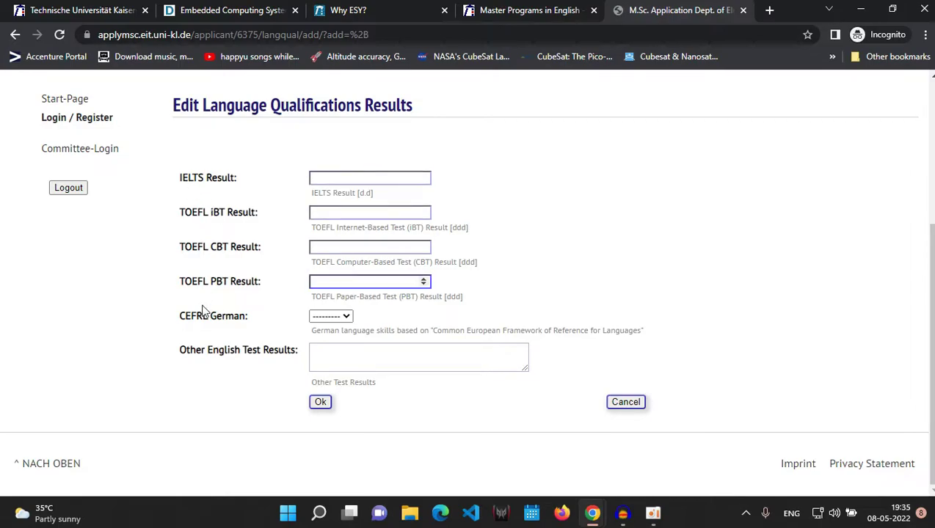
left_click(338, 320)
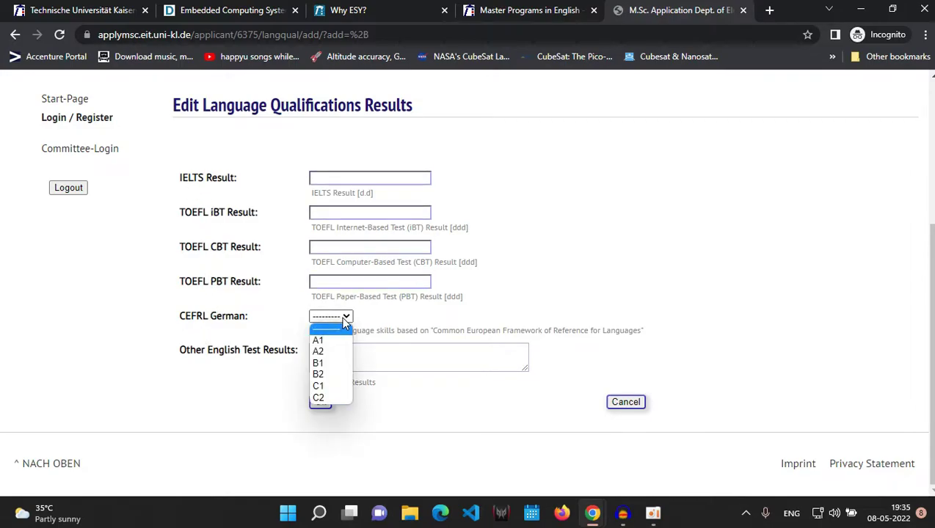
left_click(87, 386)
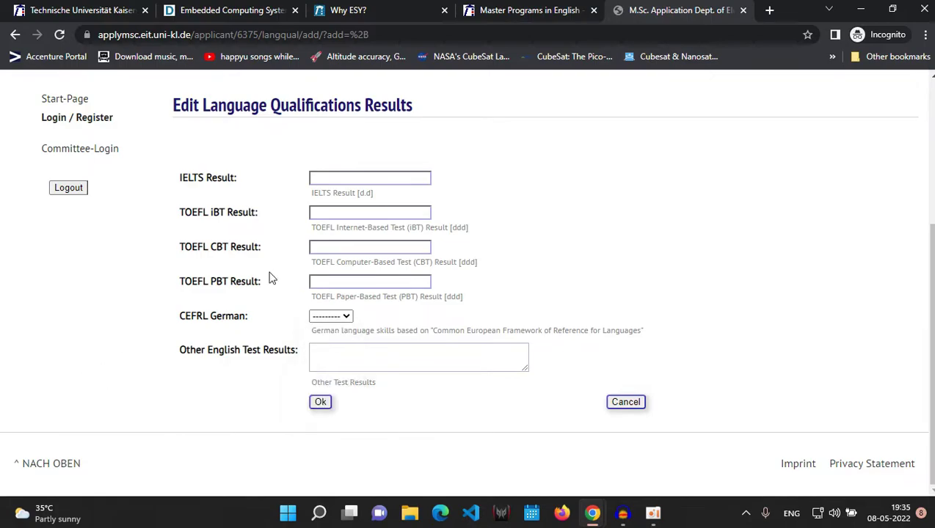
left_click(359, 178)
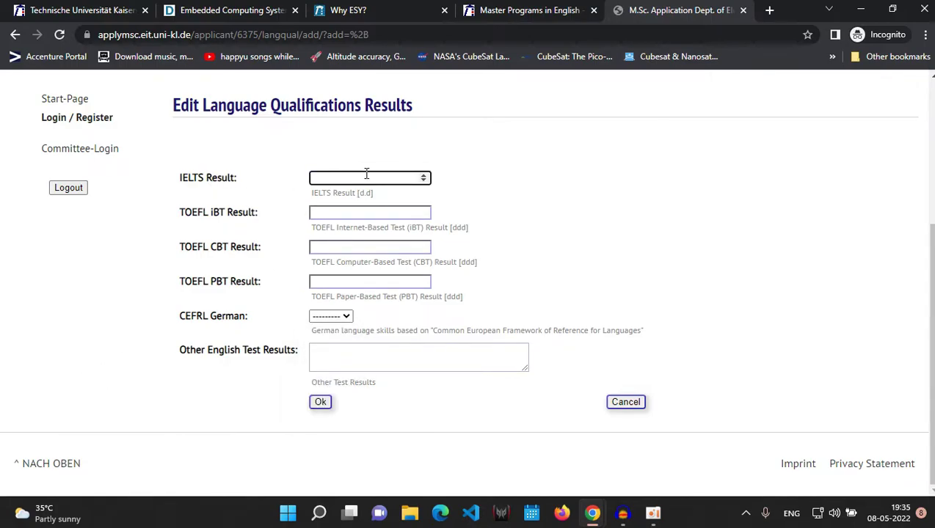
type("8.0")
left_click(349, 213)
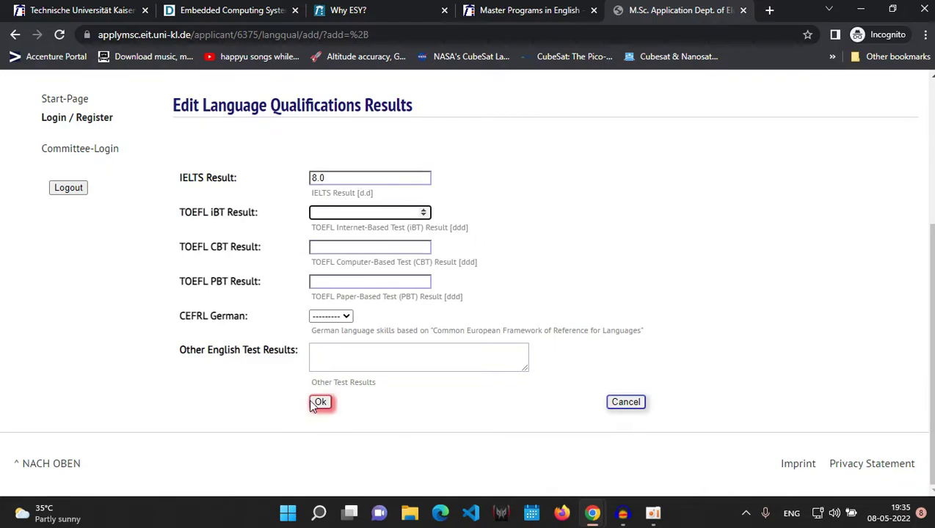
left_click(12, 37)
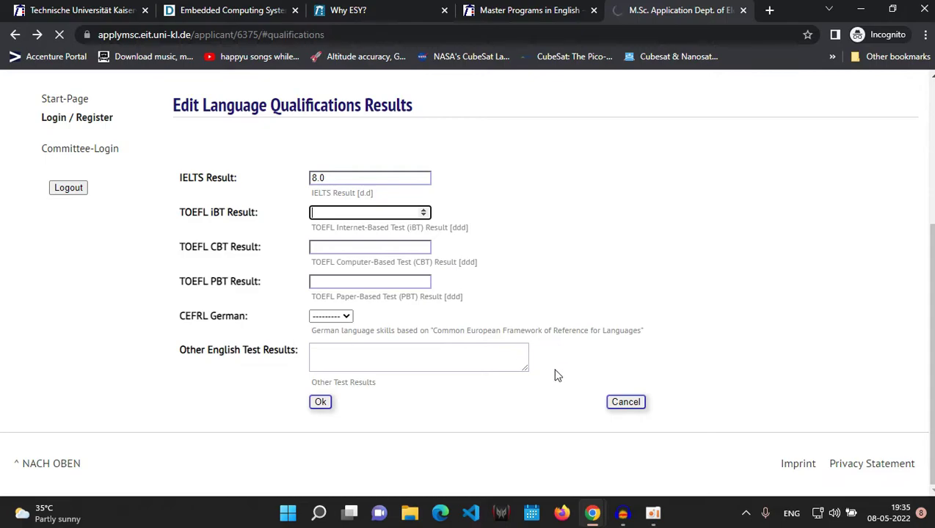
scroll(340, 372, "down", 1)
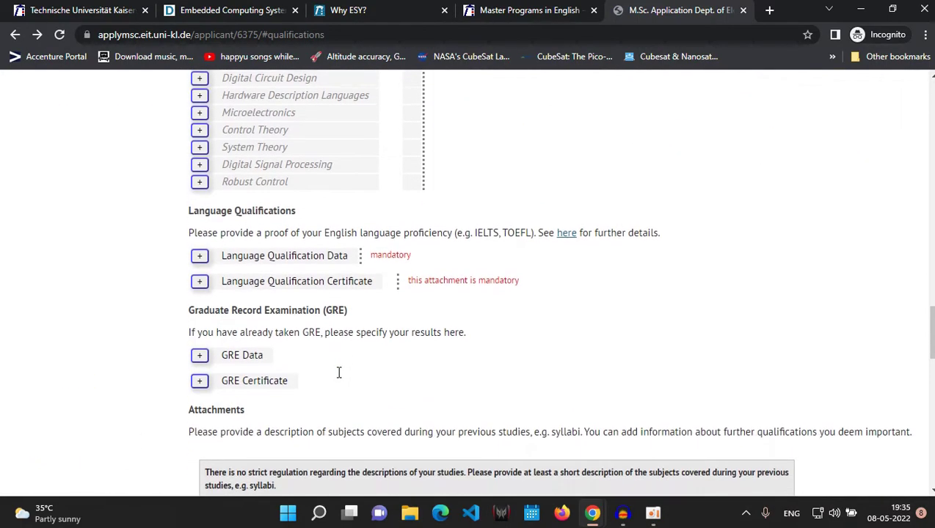
left_click(200, 277)
scroll(240, 440, "down", 1)
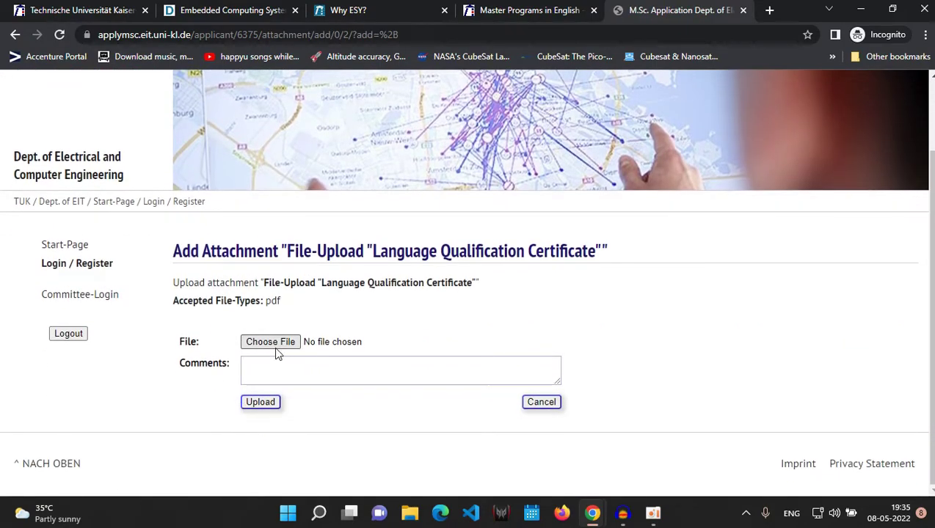
left_click(15, 34)
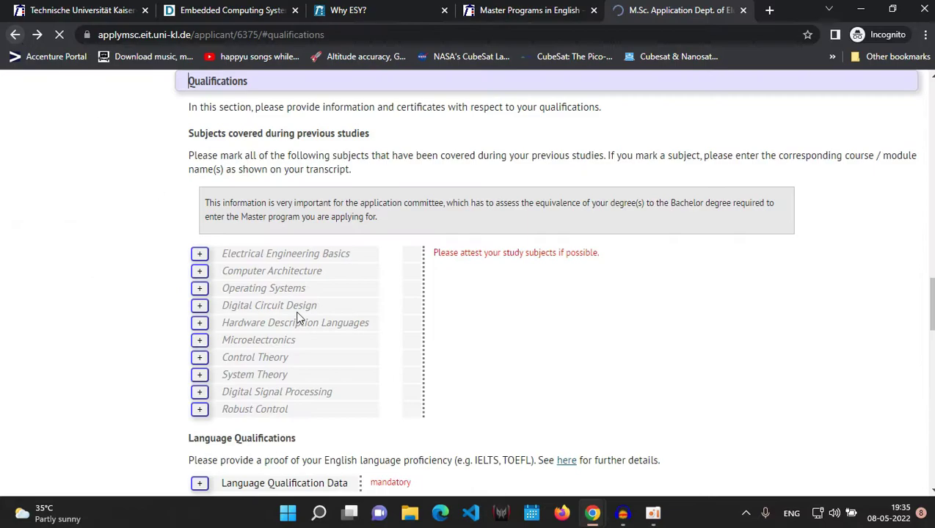
scroll(345, 349, "down", 3)
scroll(339, 352, "down", 3)
scroll(334, 354, "up", 1)
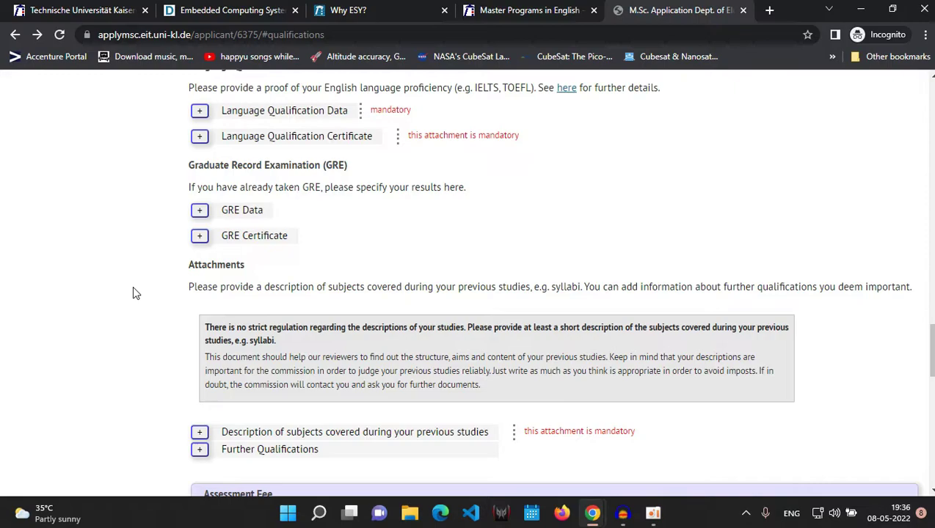
scroll(133, 293, "down", 2)
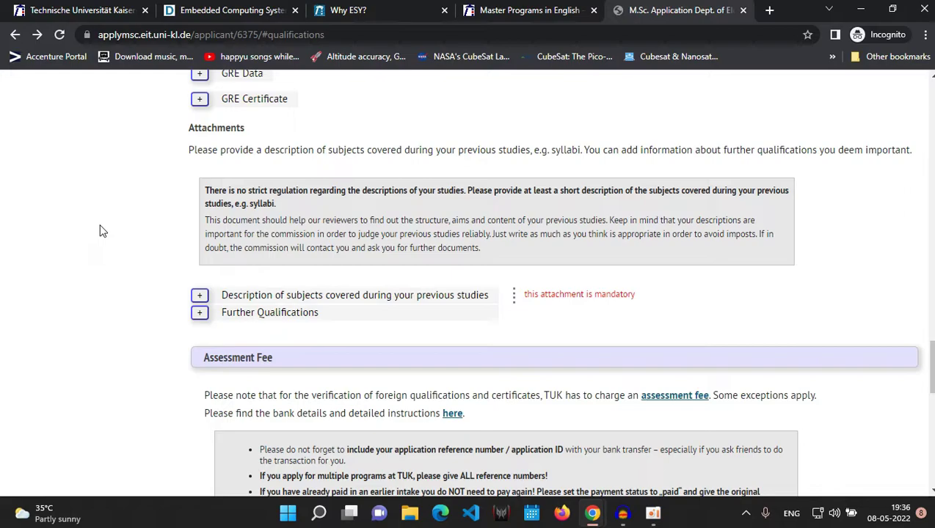
scroll(102, 231, "down", 2)
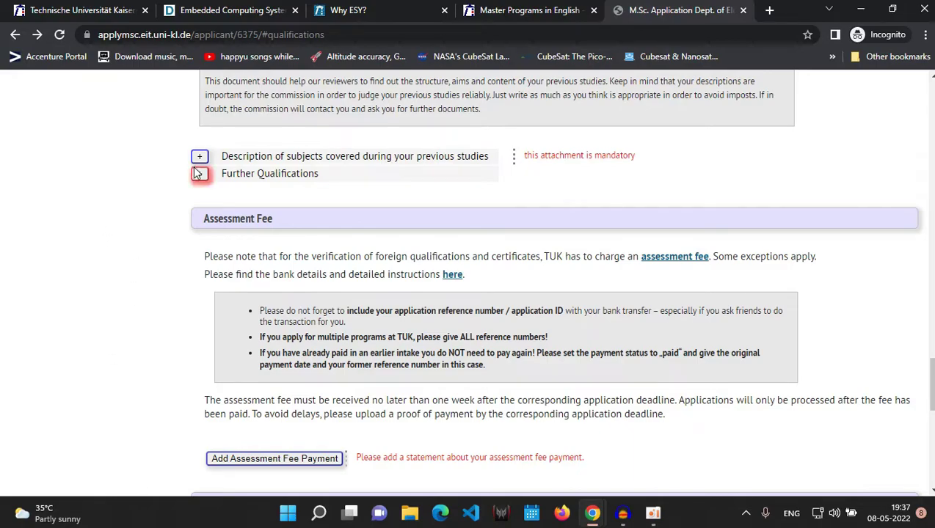
scroll(129, 326, "down", 2)
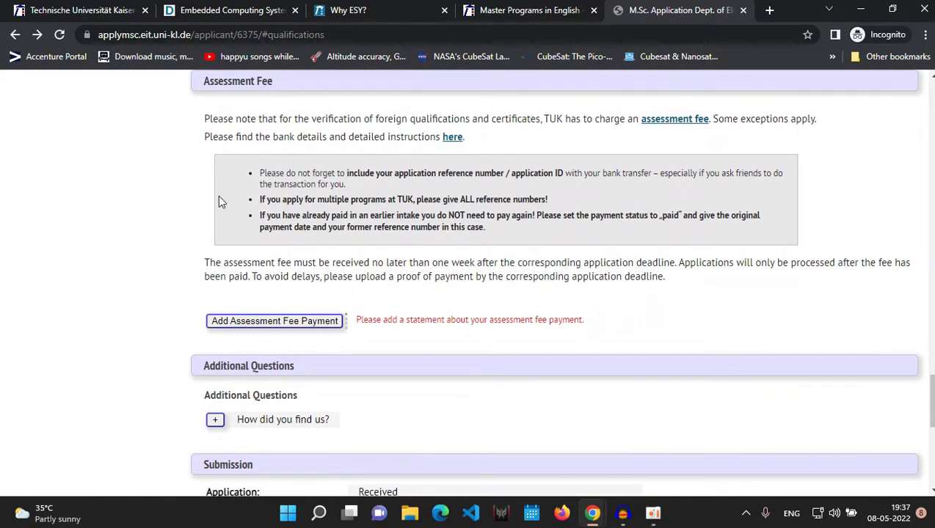
scroll(131, 250, "up", 1)
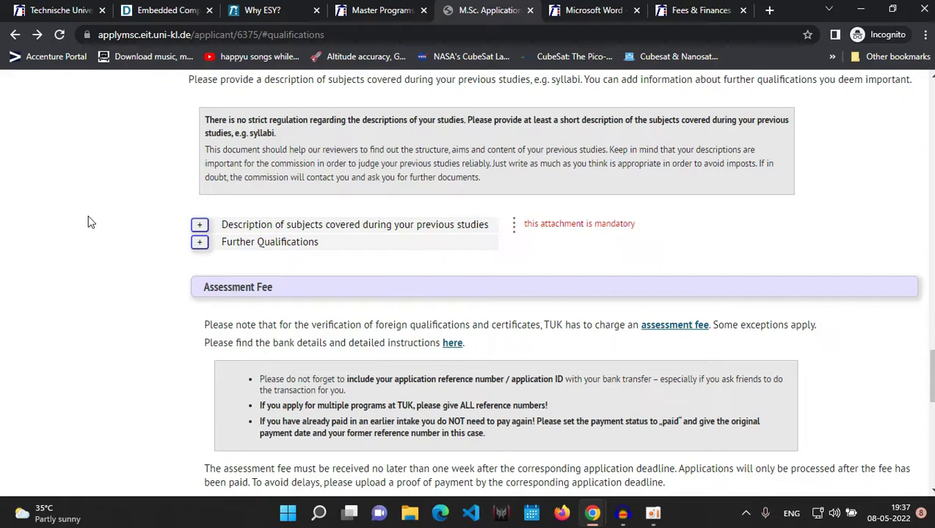
Open the assessment fee PDF and highlight the sentence about the fee
left_click(449, 344)
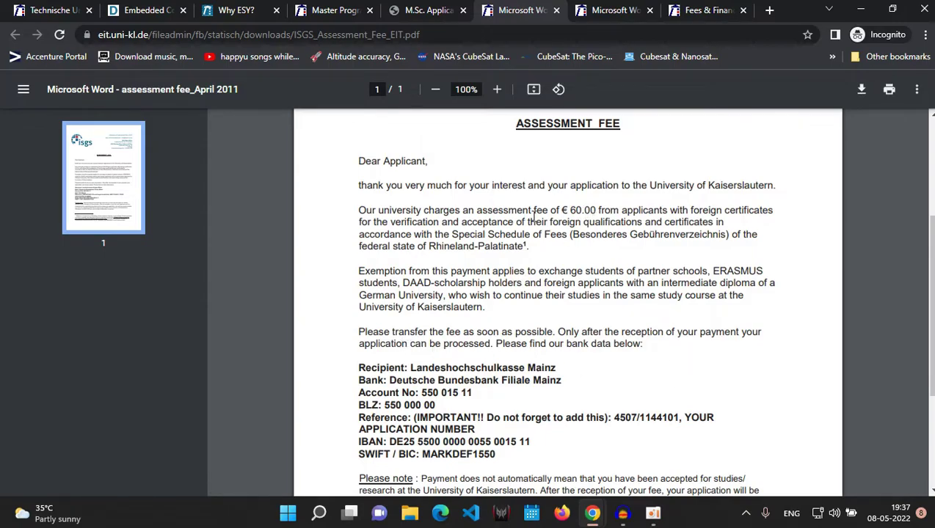
left_click_drag(476, 212, 548, 223)
scroll(567, 277, "down", 2)
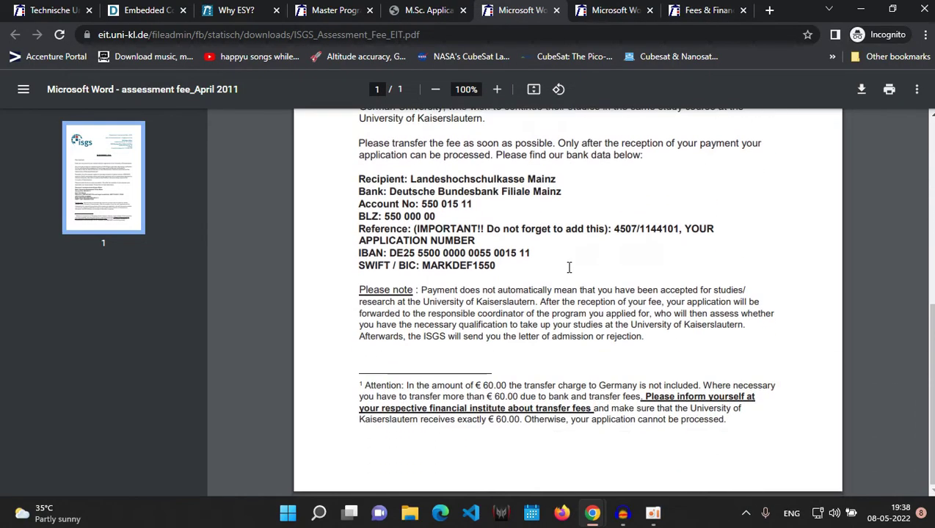
scroll(567, 276, "up", 1)
Highlight the recipient bank transfer details, then return to the application form tab
double_click(381, 245)
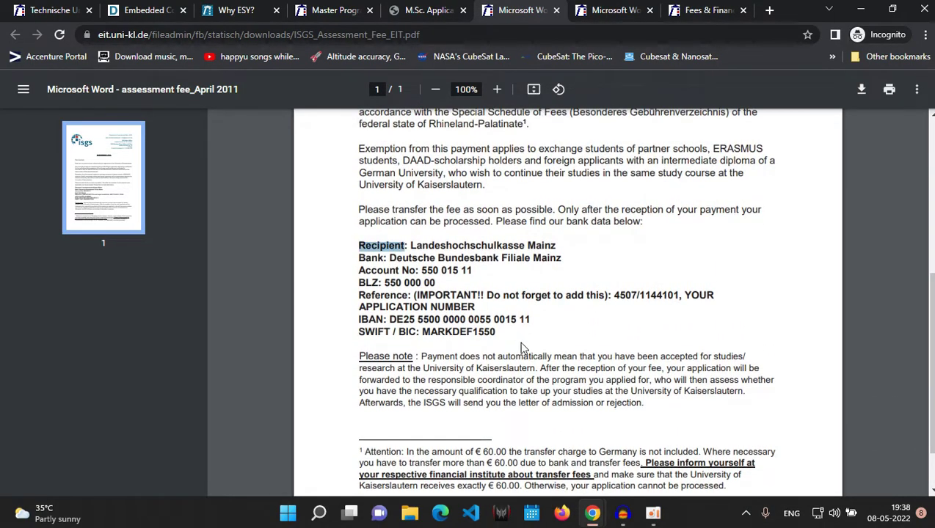
left_click_drag(499, 331, 353, 248)
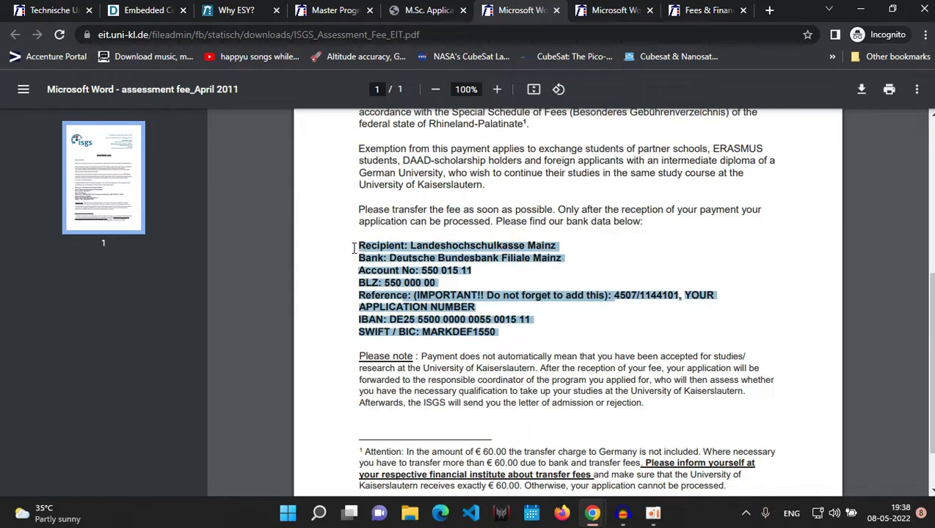
left_click(309, 293)
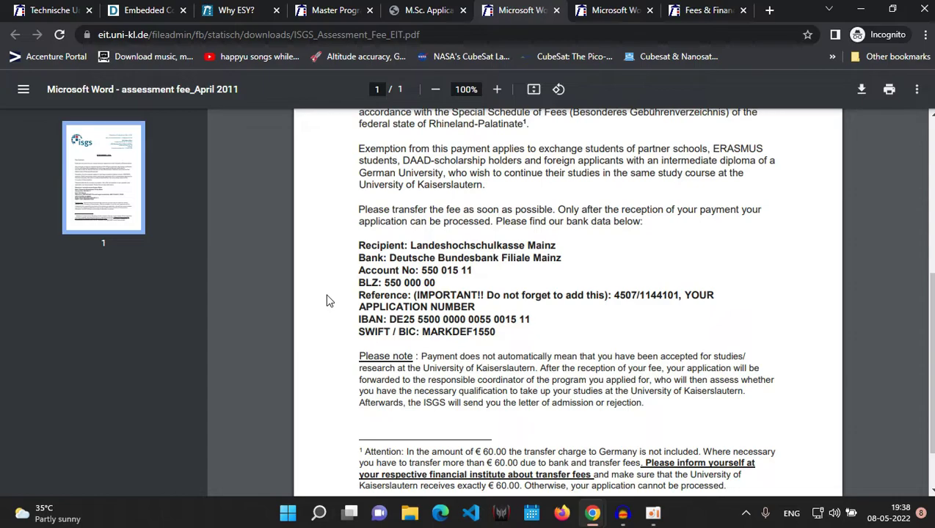
left_click_drag(500, 332, 359, 242)
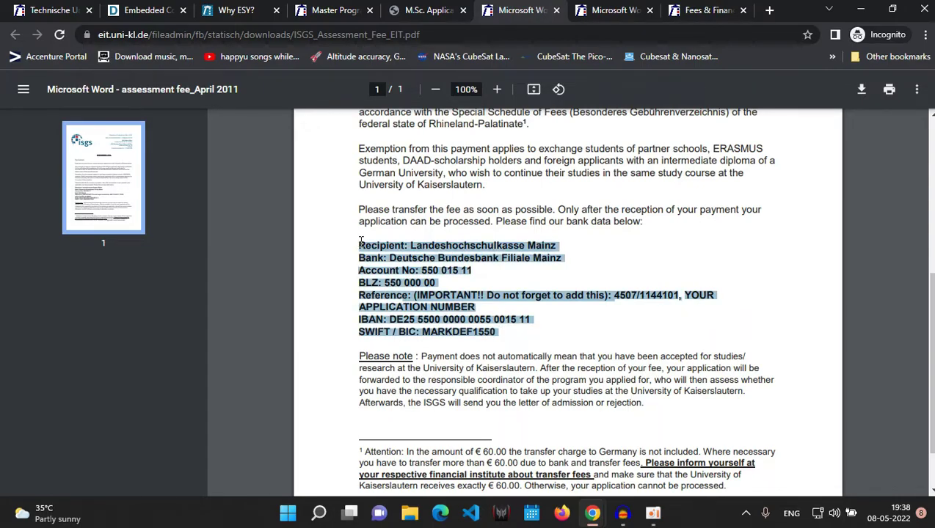
left_click(347, 291)
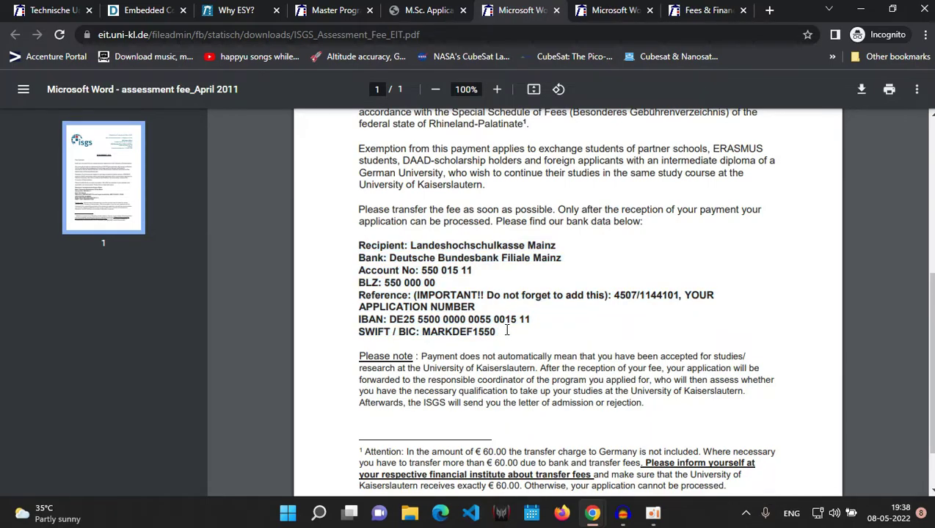
left_click(427, 10)
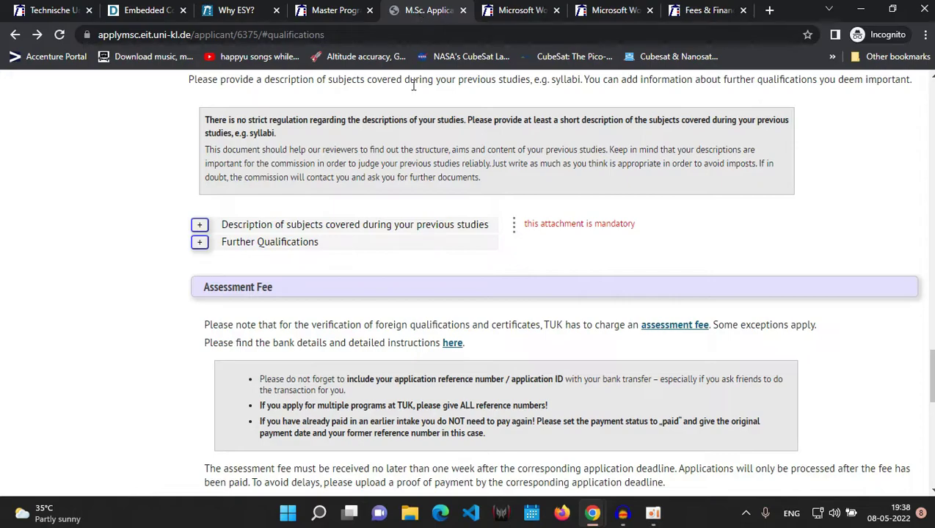
Switch to the other Chrome window showing the completed example application with the paid fee
scroll(453, 212, "down", 2)
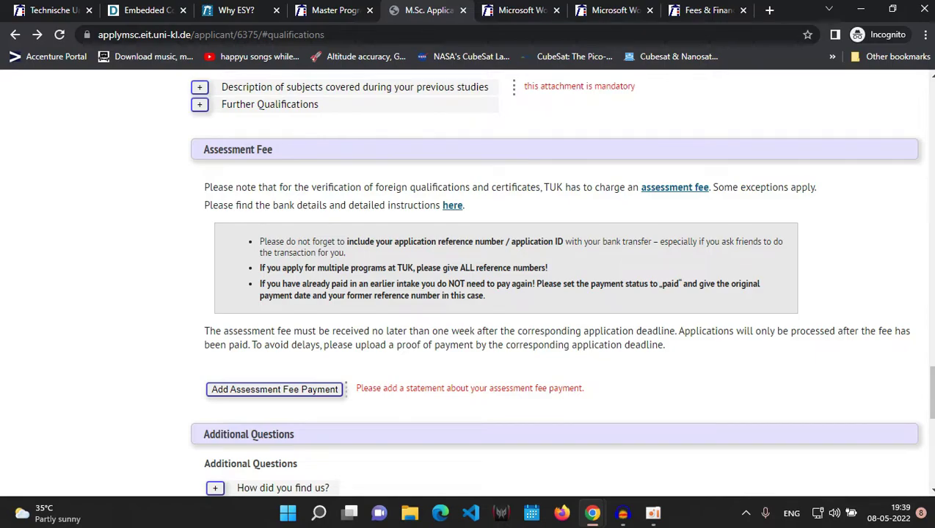
key("alt+Tab")
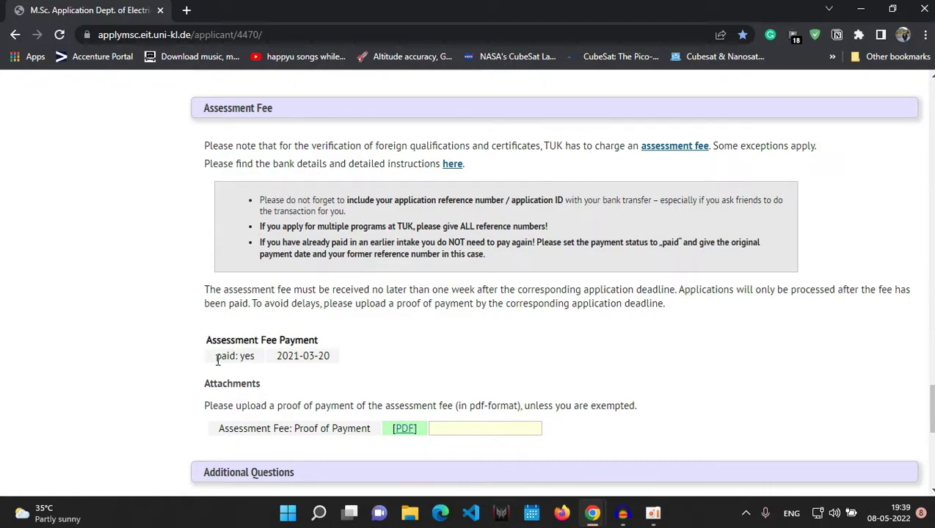
left_click_drag(216, 358, 354, 365)
left_click(147, 382)
scroll(147, 382, "down", 2)
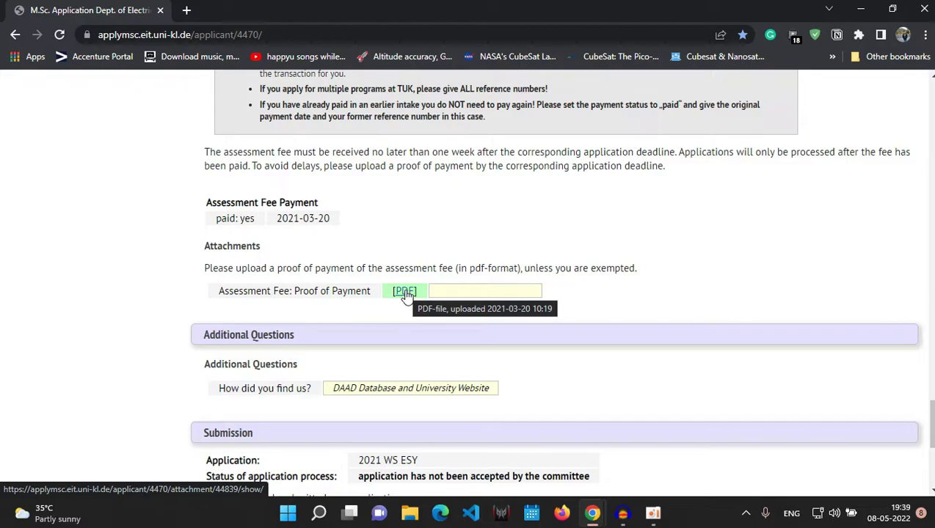
scroll(402, 376, "down", 3)
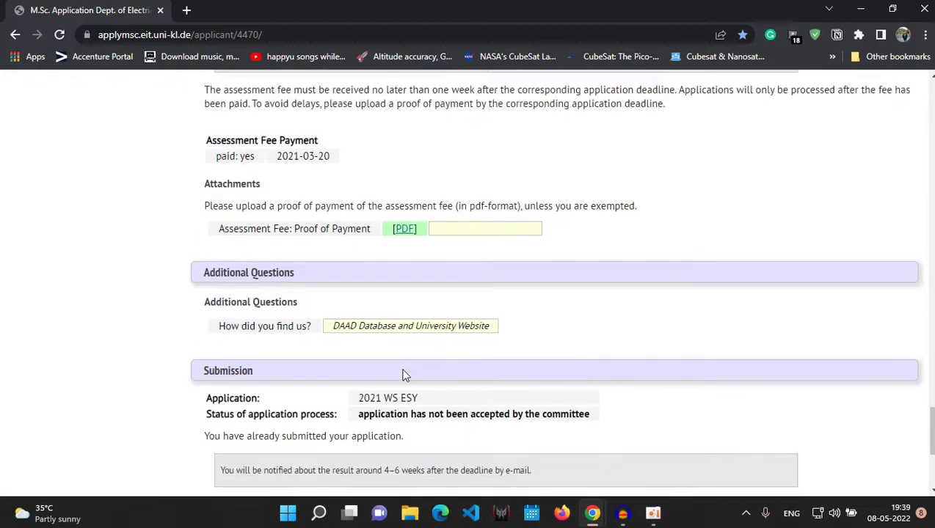
scroll(334, 281, "up", 1)
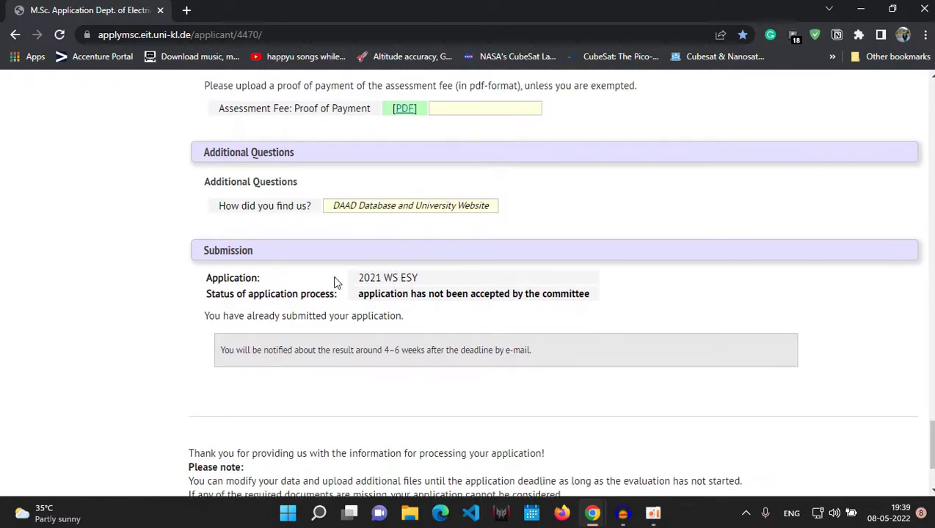
left_click_drag(218, 334, 444, 339)
left_click(439, 340)
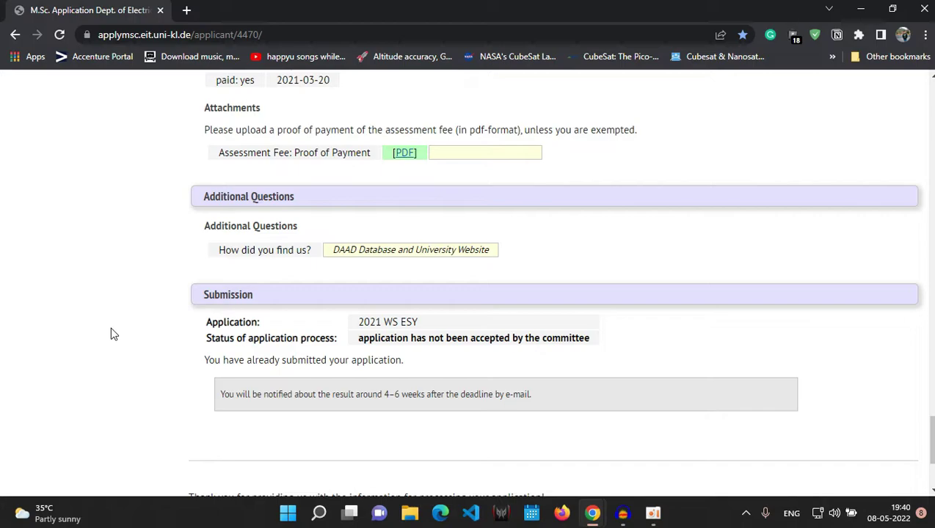
scroll(35, 428, "down", 3)
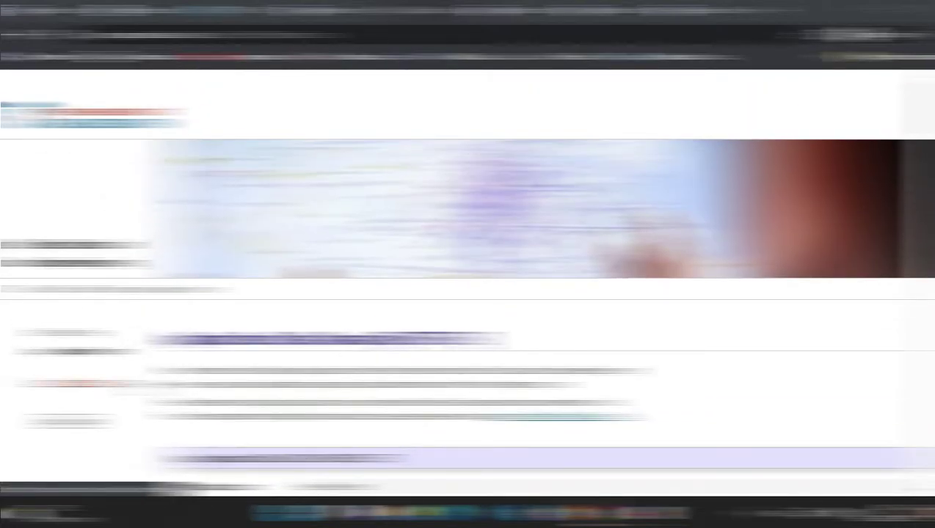
Scroll the in-progress application down to Application Data showing Embedded Computing Systems
scroll(467, 282, "down", 6)
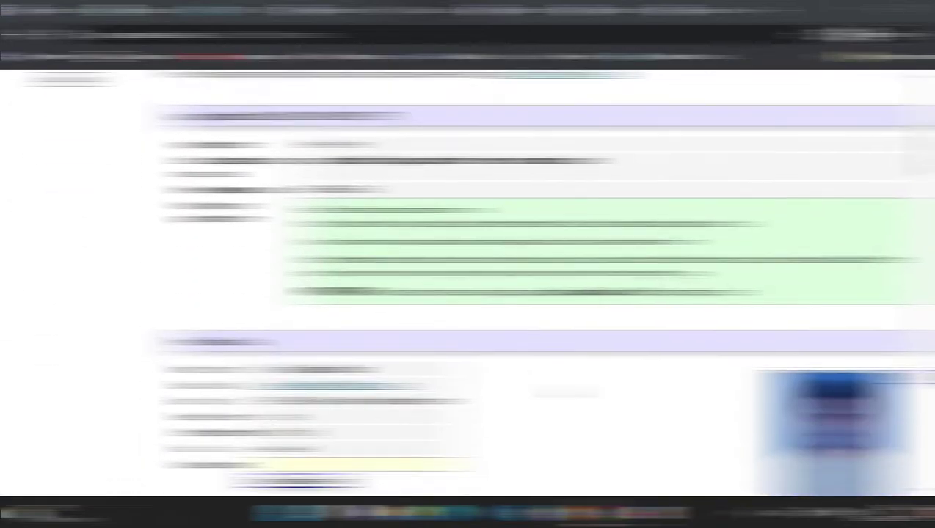
scroll(374, 422, "down", 5)
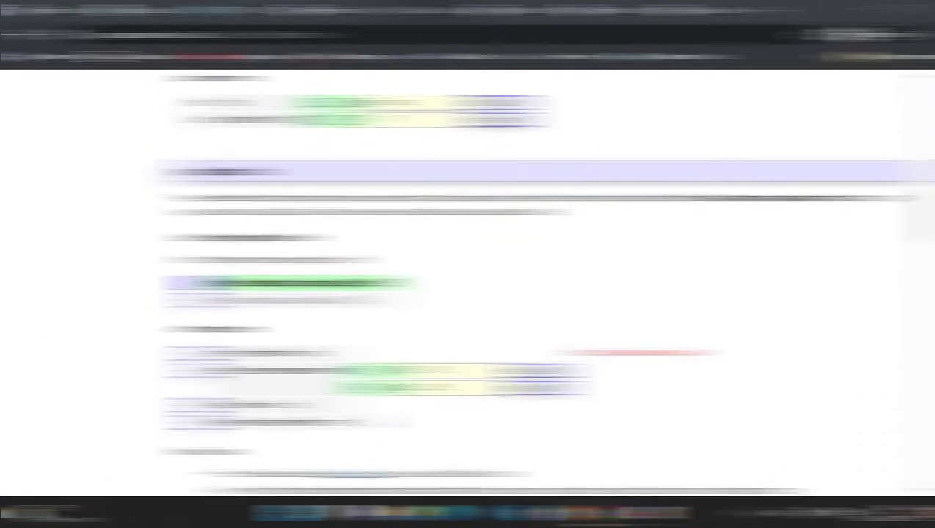